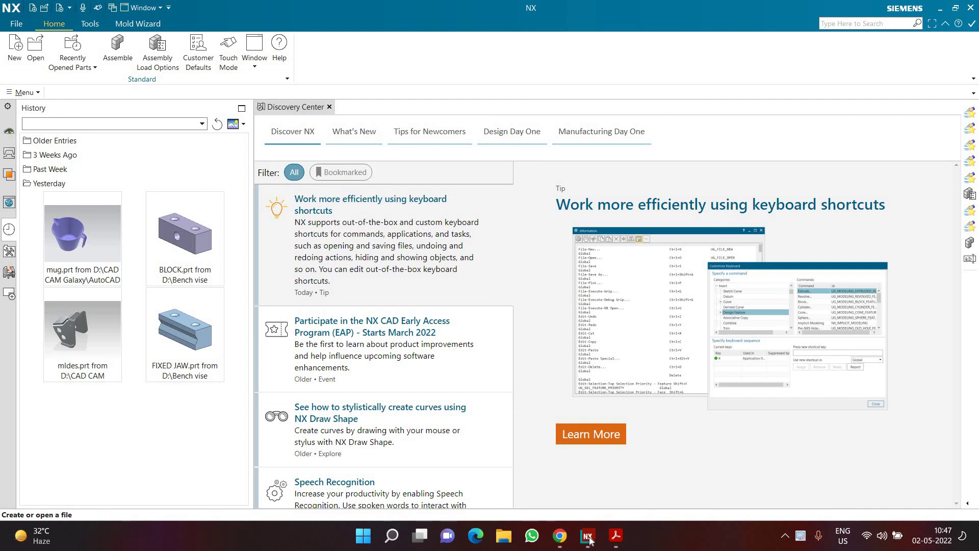
# Step: Review the Handle.pdf drawing in Acrobat Reader and create a new millimetre part named model1.prt from the Model template in NX
pyautogui.click(615, 535)
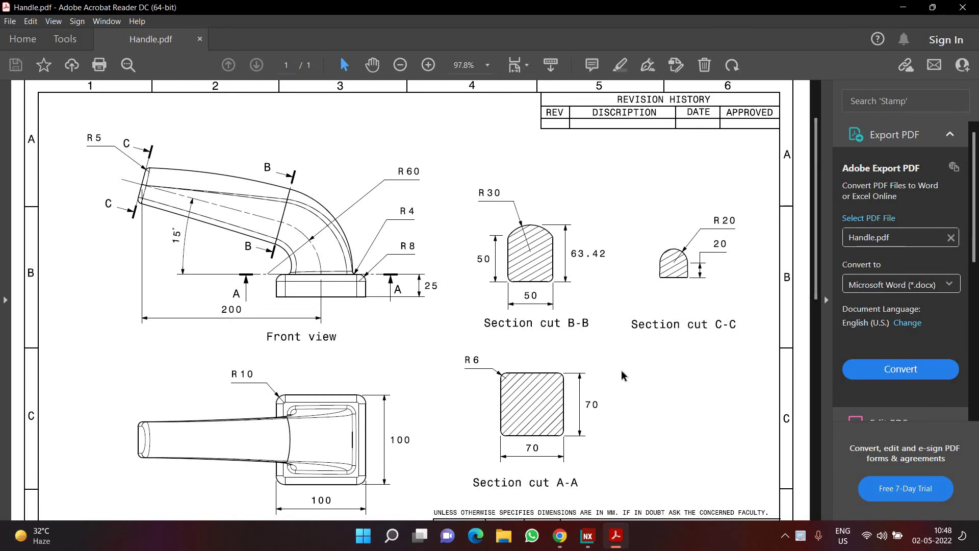
pyautogui.click(590, 535)
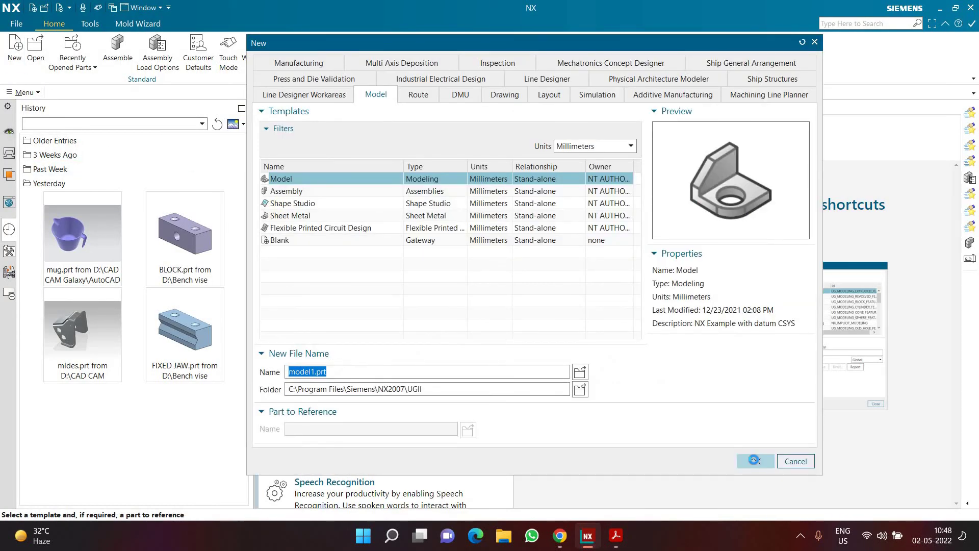
pyautogui.press('Return')
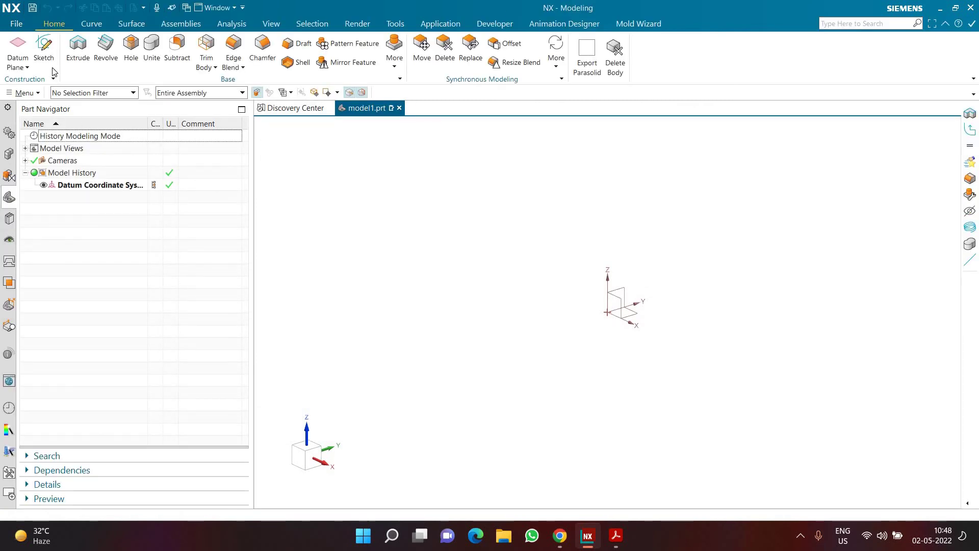
# Step: Start a sketch on the Front plane
pyautogui.click(46, 56)
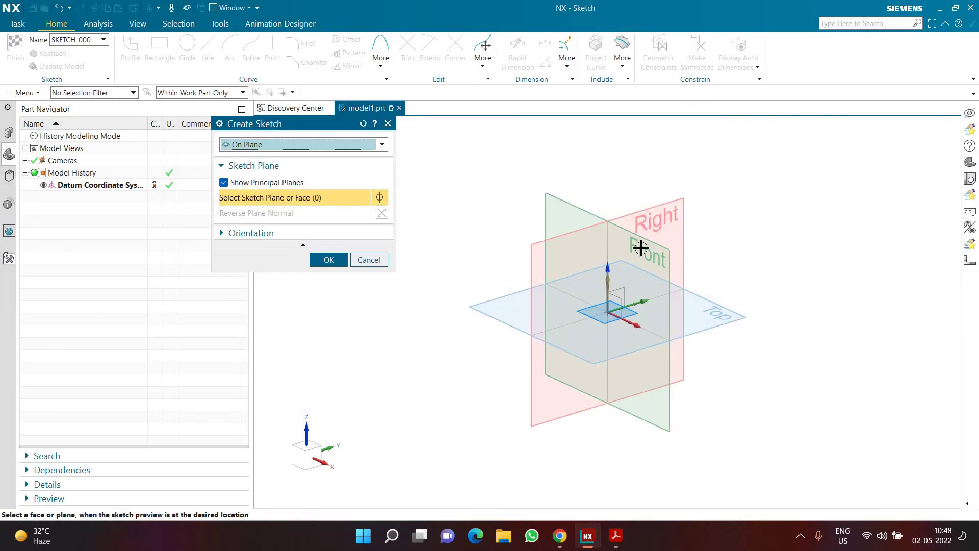
pyautogui.click(645, 238)
pyautogui.click(330, 259)
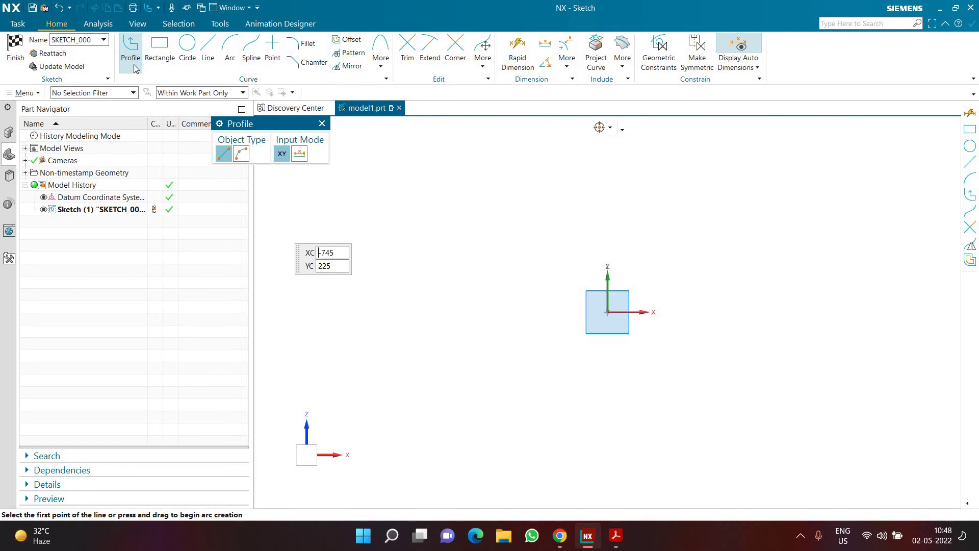
# Step: Draw a three-point arc of about 239 mm radius from the sketch origin up toward the negative X side
pyautogui.click(187, 48)
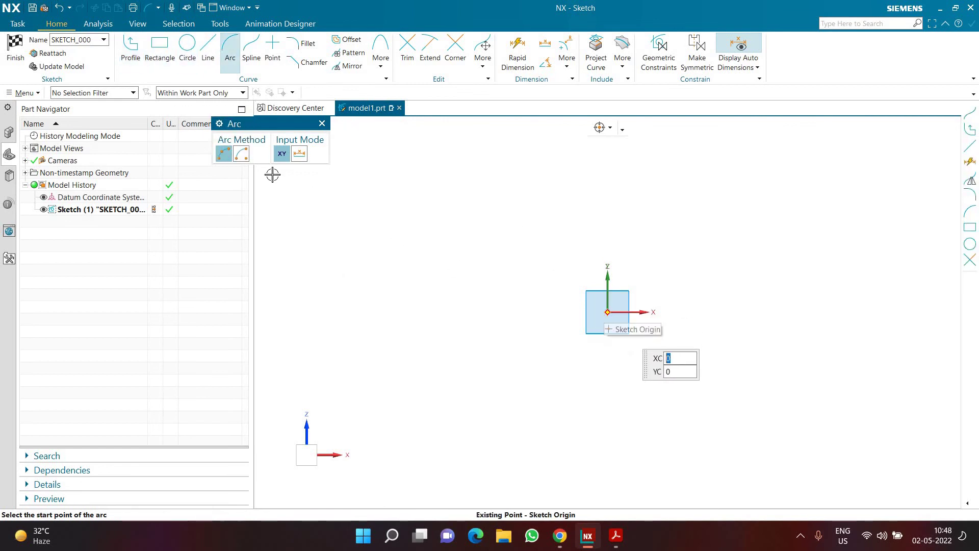
pyautogui.click(599, 309)
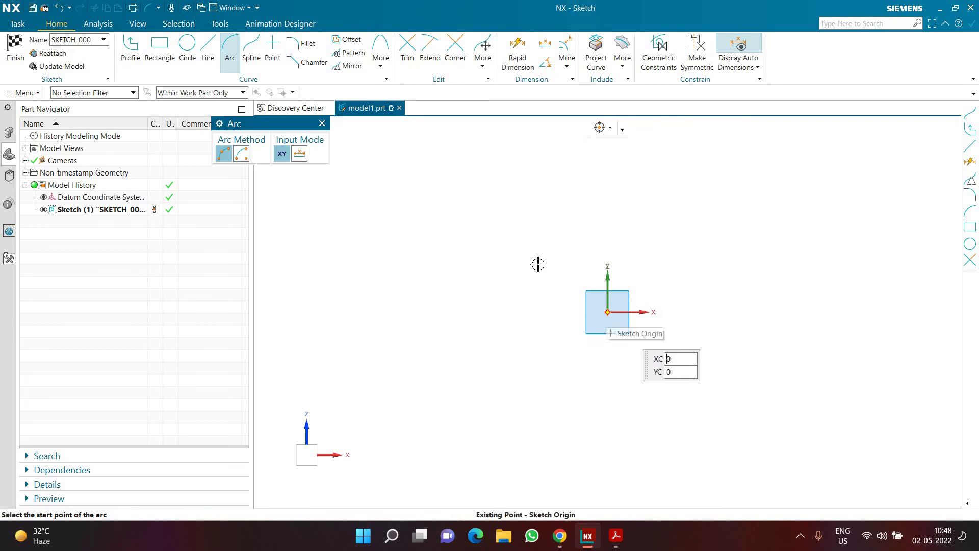
pyautogui.click(503, 232)
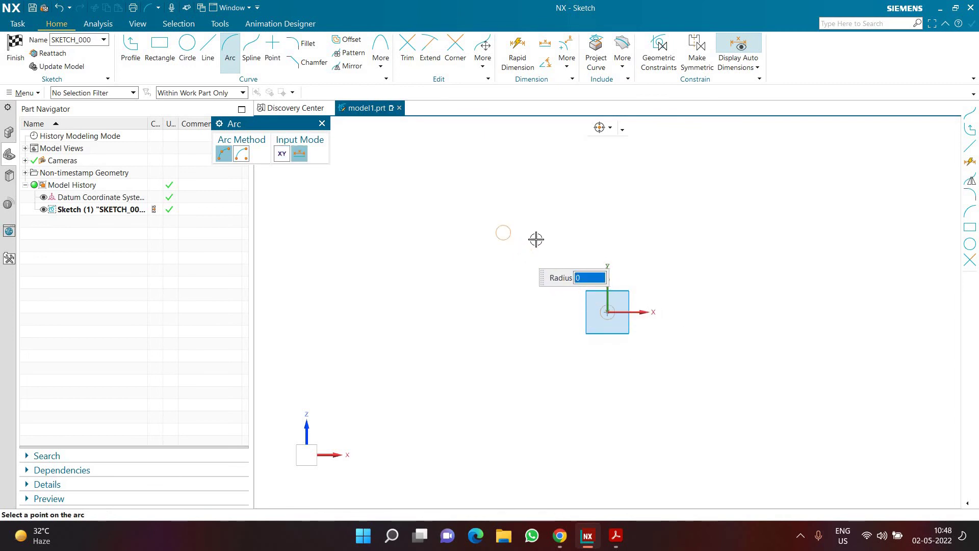
pyautogui.click(520, 301)
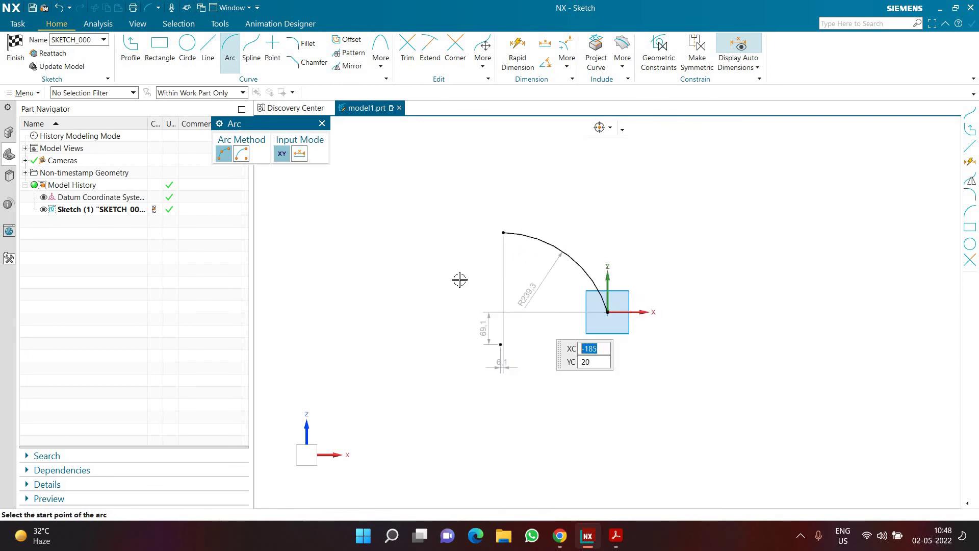
# Step: Align the arc's centre point horizontally with the sketch origin
pyautogui.click(322, 124)
pyautogui.click(500, 344)
pyautogui.click(607, 318)
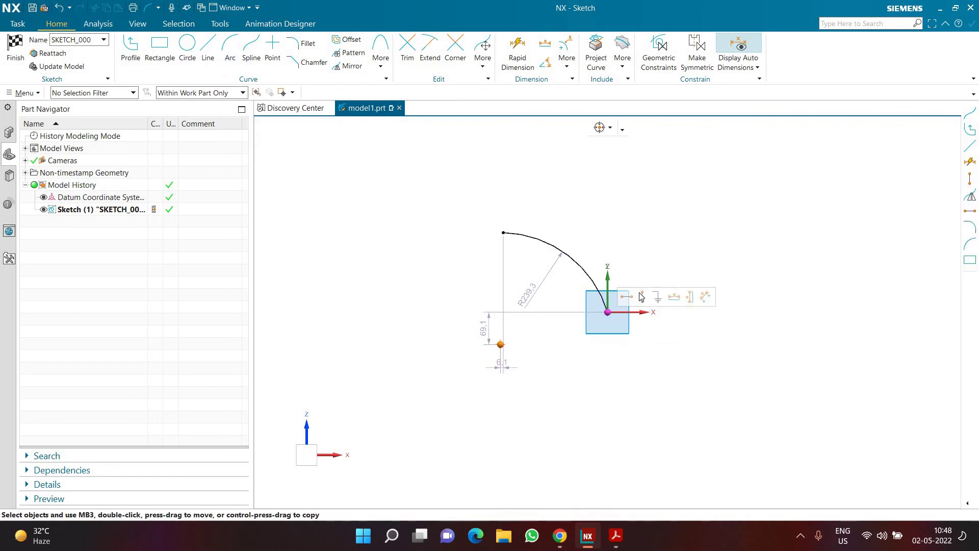
pyautogui.click(628, 297)
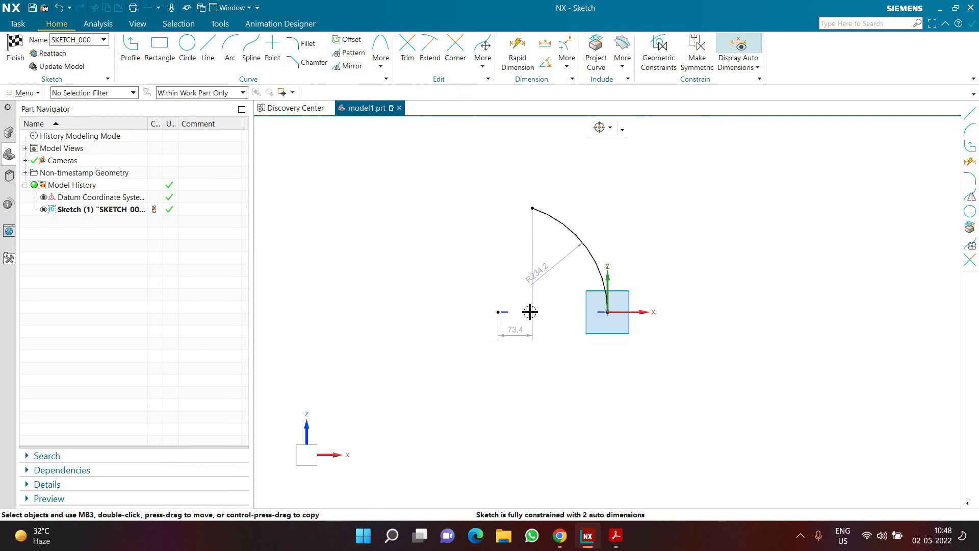
# Step: Check the handle drawing in Acrobat Reader and dimension the arc's radius as 60 mm in the NX sketch
pyautogui.click(615, 536)
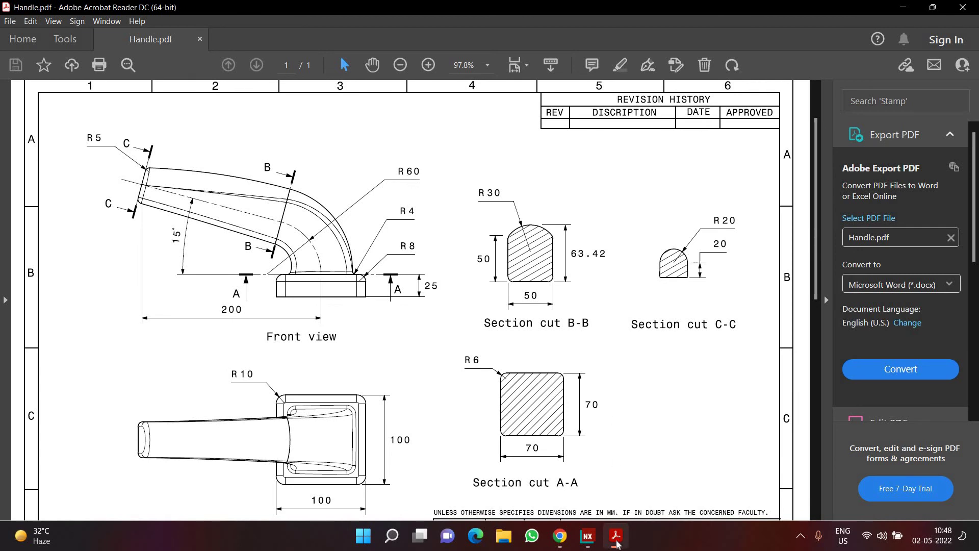
pyautogui.moveTo(489, 8); pyautogui.dragTo(507, 89)
pyautogui.click(510, 77)
pyautogui.click(517, 51)
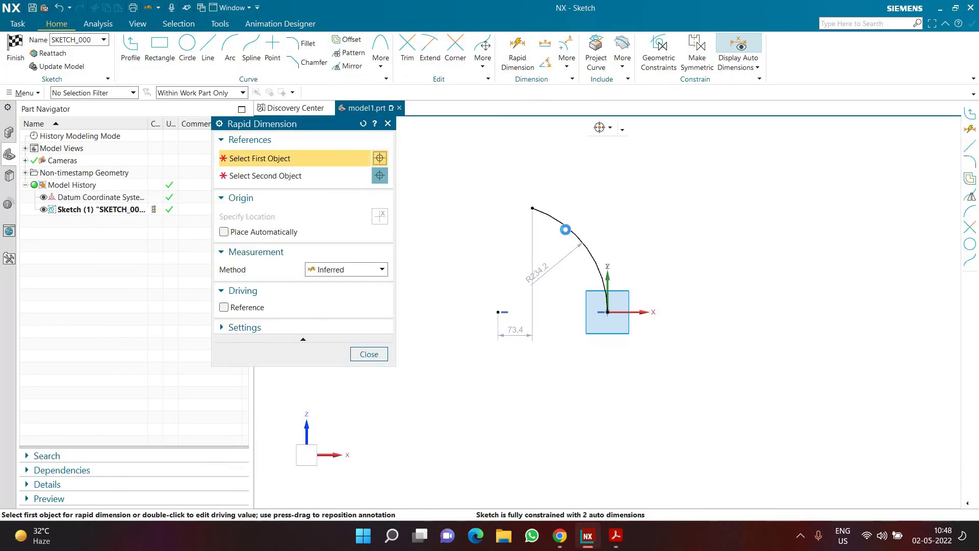
pyautogui.click(806, 332)
pyautogui.write('60')
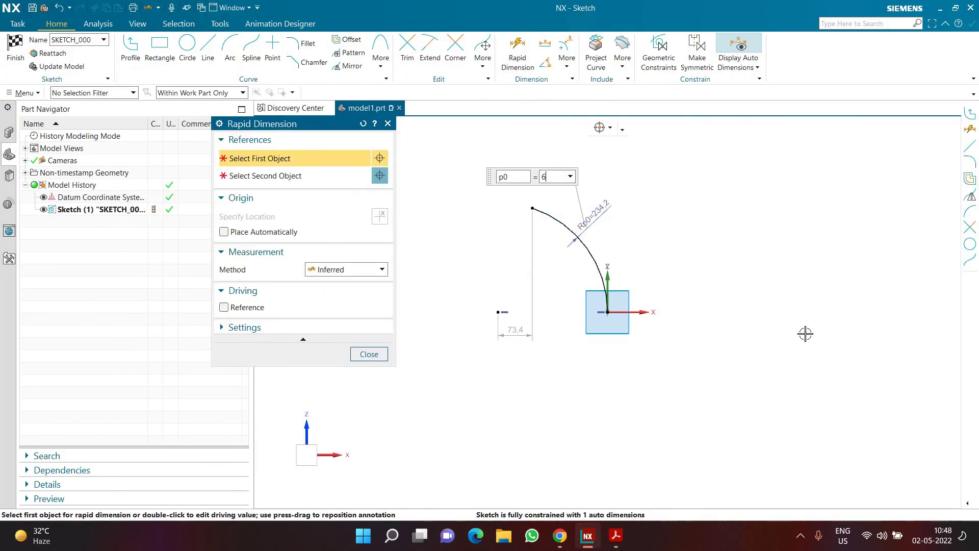
pyautogui.press('Return')
pyautogui.scroll(3, 602, 309)
pyautogui.middleClick(573, 299)
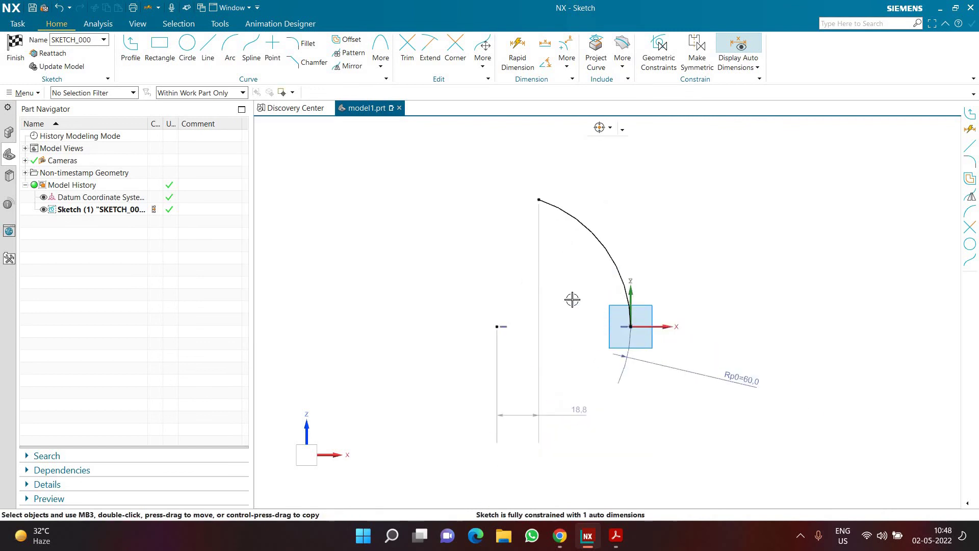
# Step: Recheck the handle drawing and sketch a line about 152 mm long, tangent to the arc, from its upper end toward negative X
pyautogui.scroll(2, 572, 299)
pyautogui.scroll(-4, 615, 351)
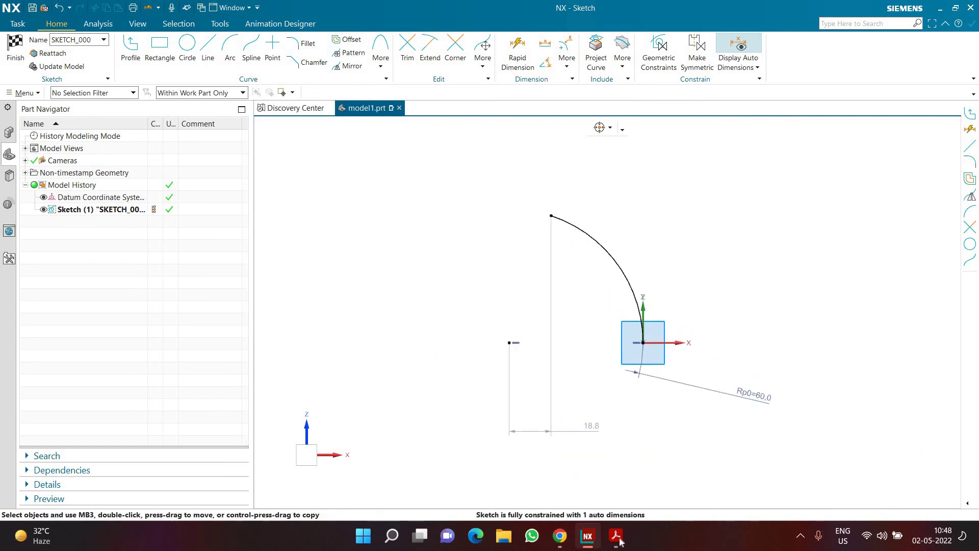
pyautogui.click(618, 538)
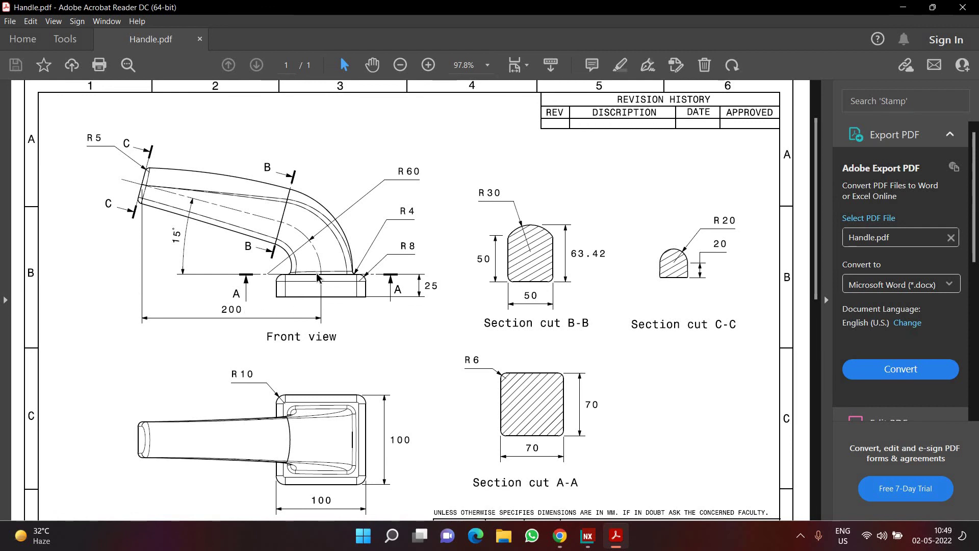
pyautogui.click(589, 535)
pyautogui.click(213, 71)
pyautogui.scroll(-3, 721, 417)
pyautogui.click(640, 315)
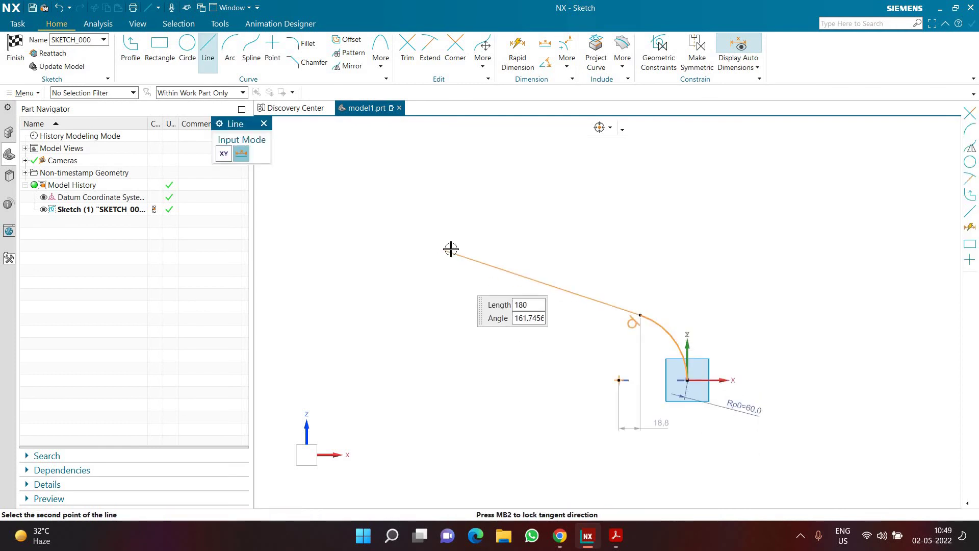
pyautogui.click(475, 261)
# Step: Dimension the horizontal distance between the line's free end and the sketch origin as 200 mm
pyautogui.click(524, 64)
pyautogui.click(482, 263)
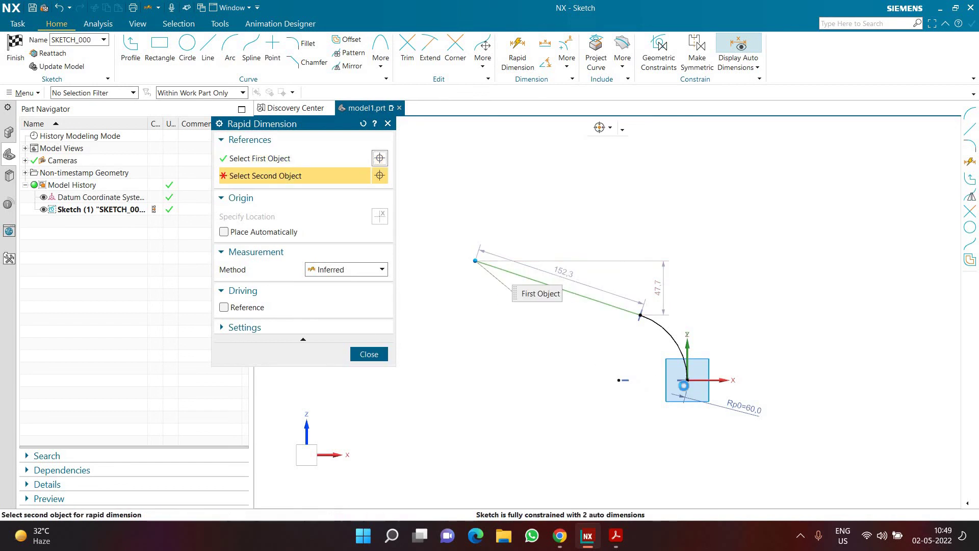
pyautogui.click(628, 426)
pyautogui.click(595, 427)
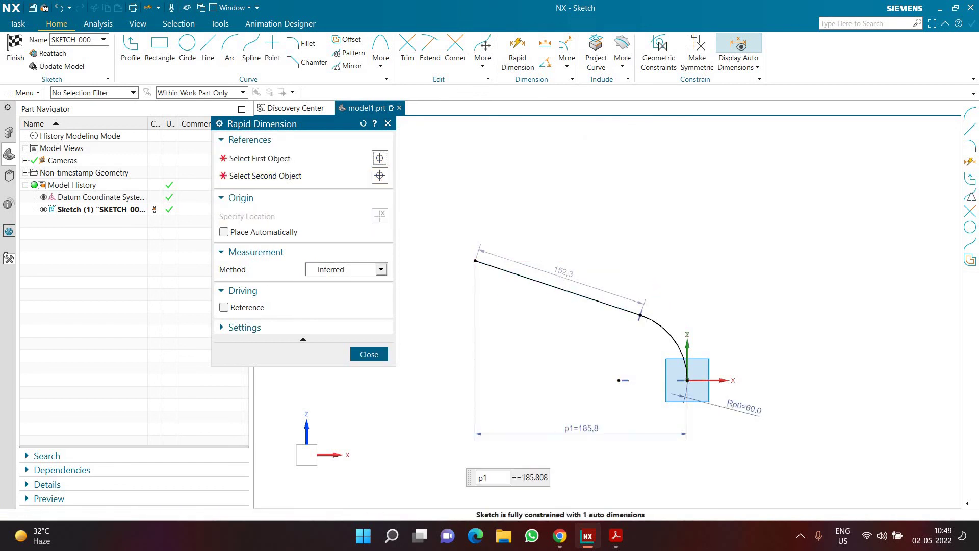
pyautogui.write('200')
pyautogui.press('Return')
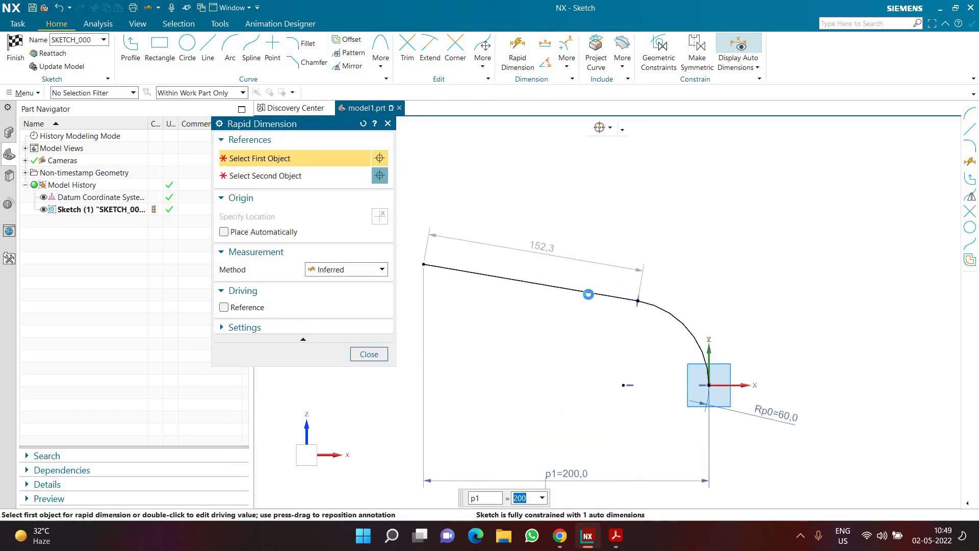
# Step: Dimension the angle between the line and the horizontal axis as 15 degrees and finish the sketch
pyautogui.click(588, 294)
pyautogui.click(623, 385)
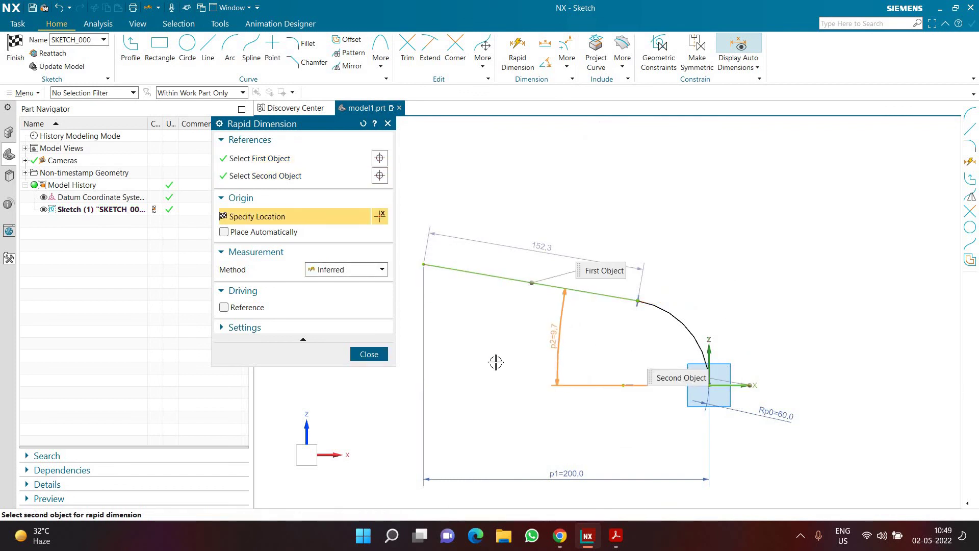
pyautogui.click(495, 362)
pyautogui.write('15')
pyautogui.press('Return')
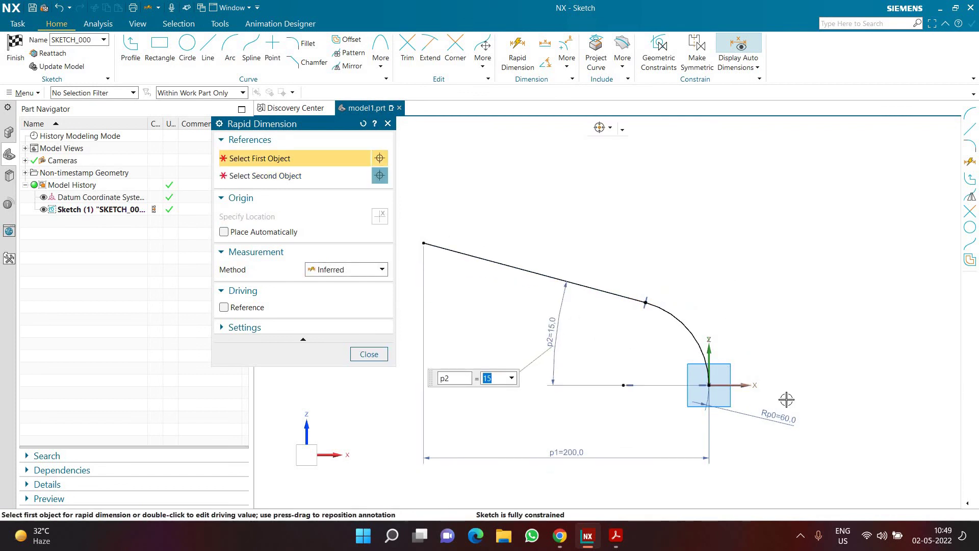
pyautogui.press('Escape')
pyautogui.scroll(-2, 786, 399)
pyautogui.scroll(2, 623, 357)
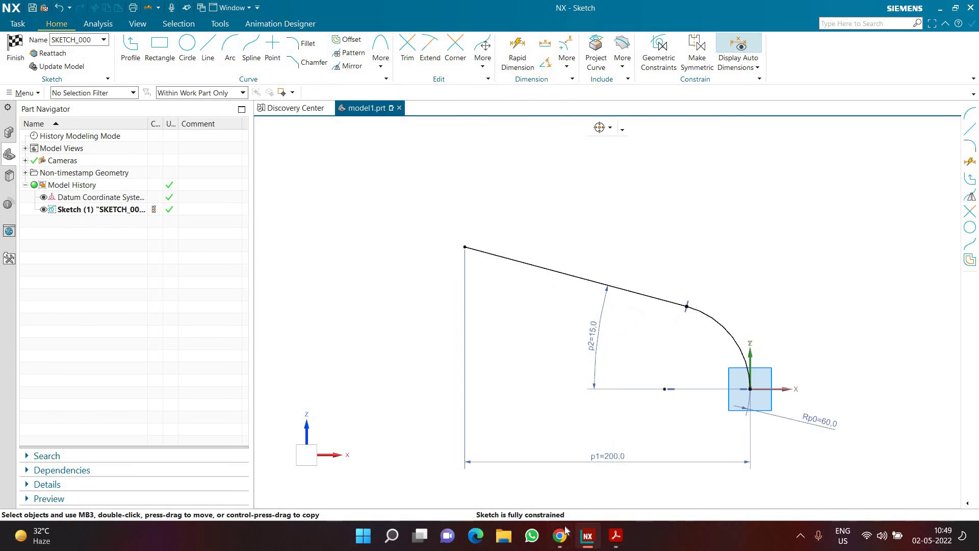
pyautogui.click(12, 59)
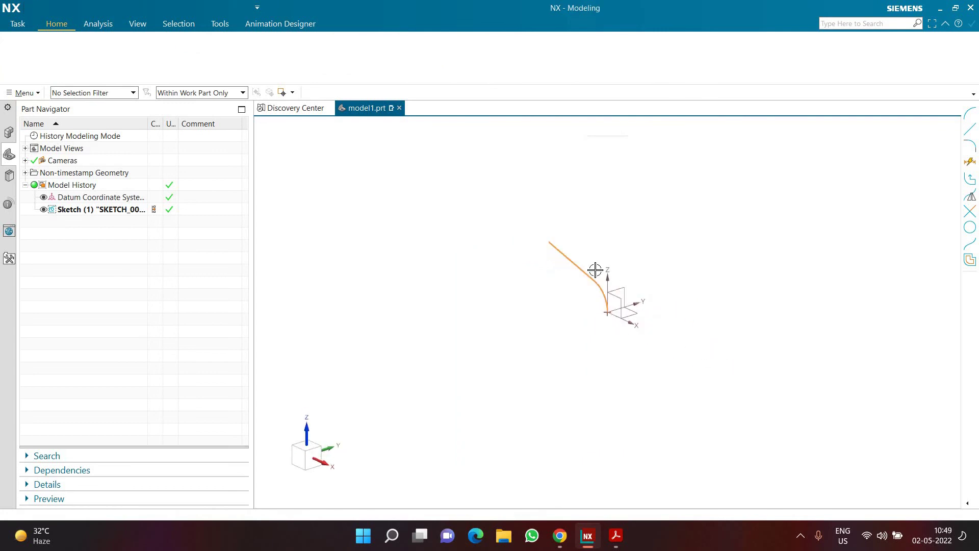
# Step: Check section cut A-A in the PDF drawing and start a new NX sketch on the Top plane
pyautogui.click(616, 536)
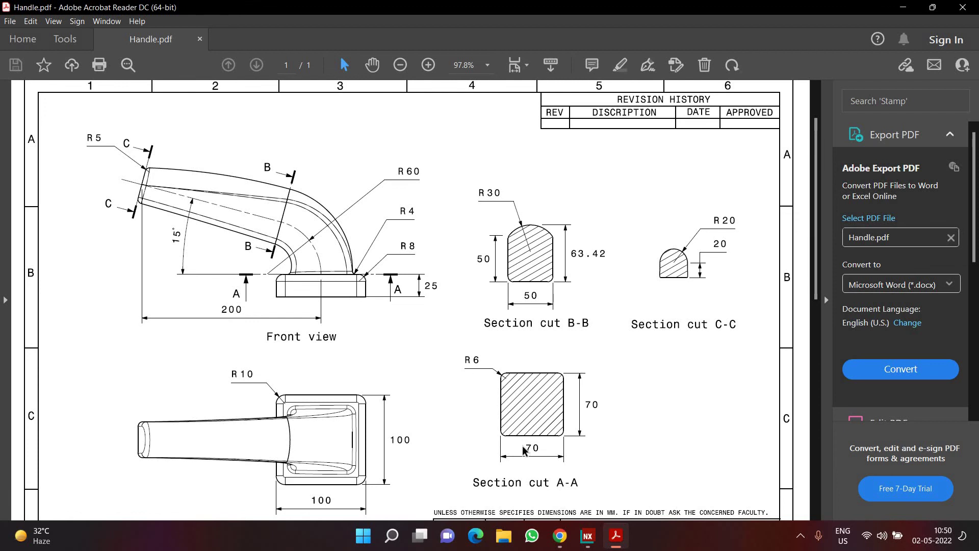
pyautogui.click(588, 535)
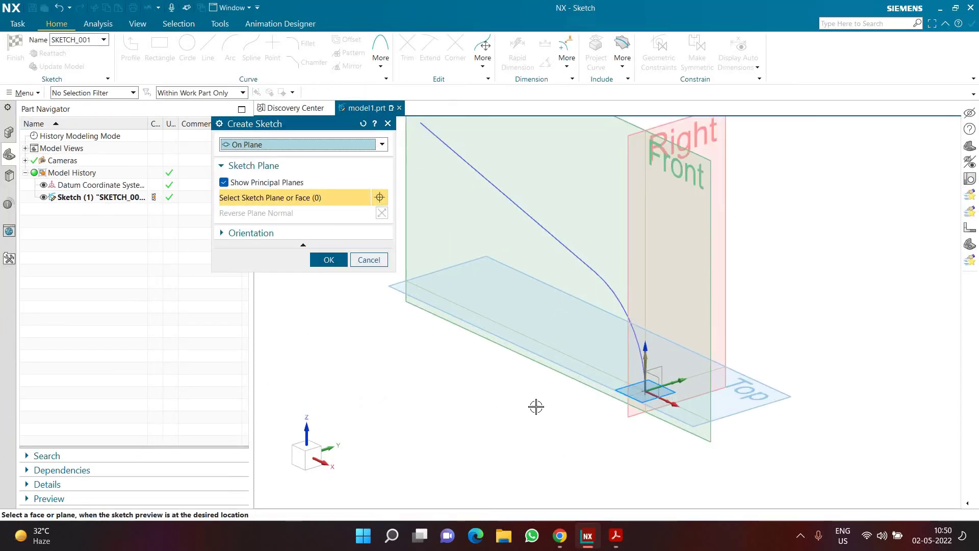
pyautogui.click(329, 259)
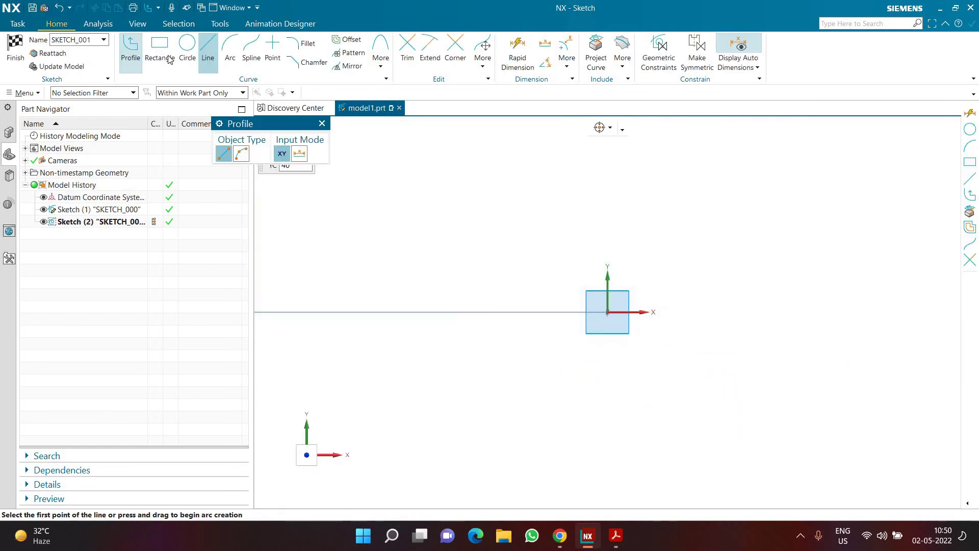
pyautogui.click(160, 51)
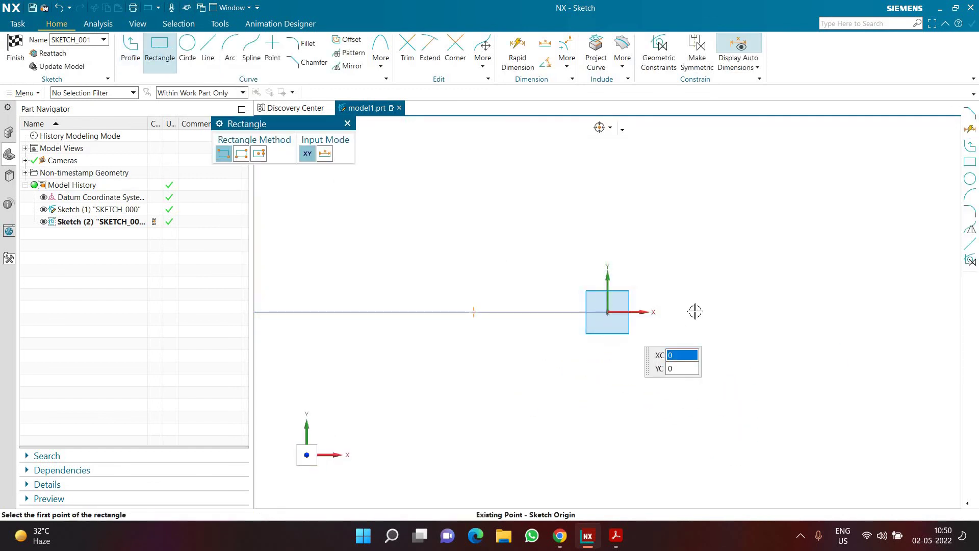
pyautogui.click(607, 311)
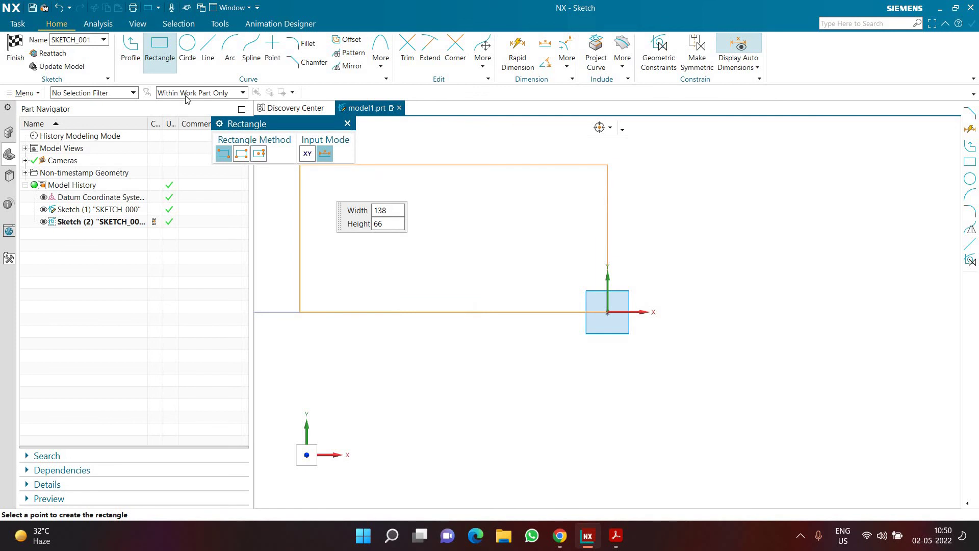
pyautogui.click(347, 123)
# Step: Draw a rectangle from its centre at the sketch origin, about 69 mm high, with sides parallel to the axes
pyautogui.press('r')
pyautogui.click(259, 153)
pyautogui.click(608, 312)
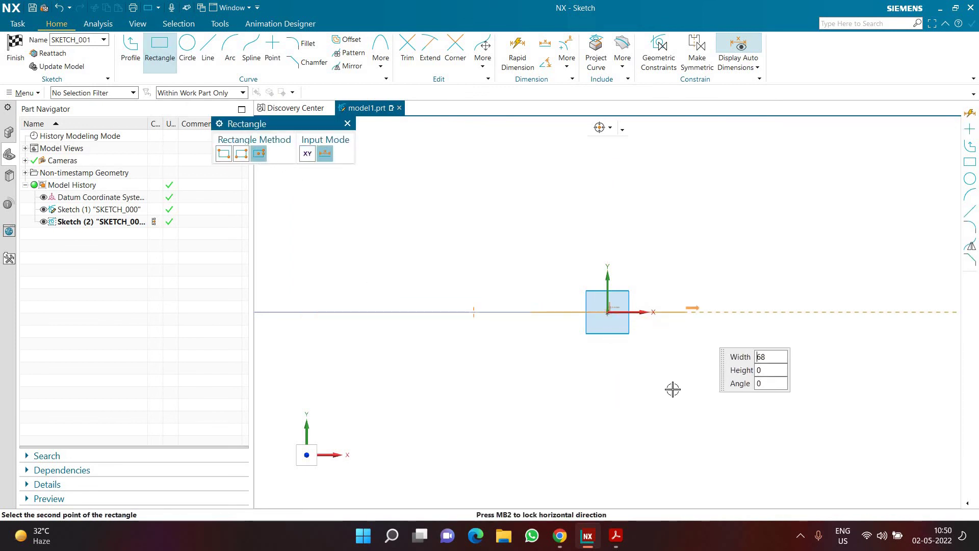
pyautogui.click(683, 235)
pyautogui.press('Escape')
# Step: Make the rectangle's top and right edges equal in length and set its side dimension to 70 mm
pyautogui.click(646, 235)
pyautogui.click(683, 286)
pyautogui.click(835, 251)
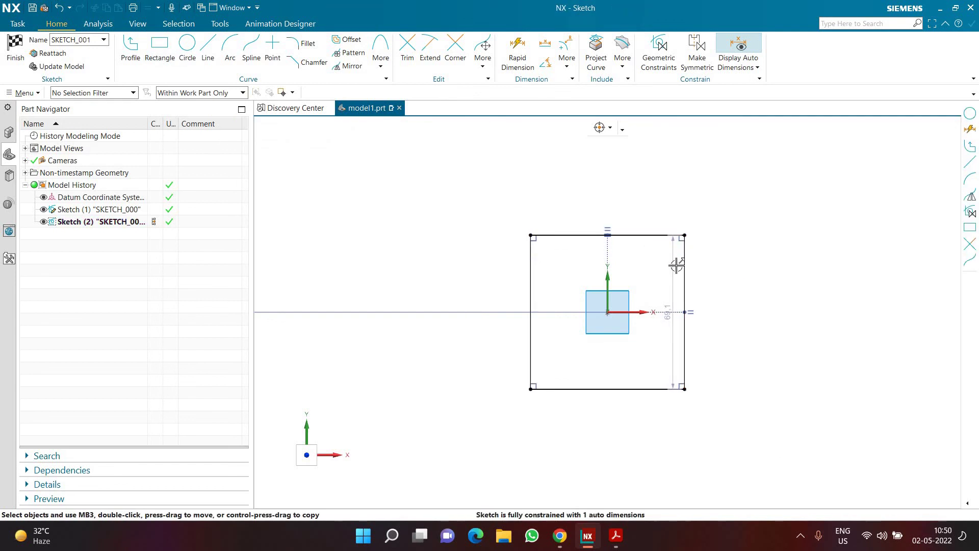
pyautogui.doubleClick(676, 265)
pyautogui.write('70')
pyautogui.press('Return')
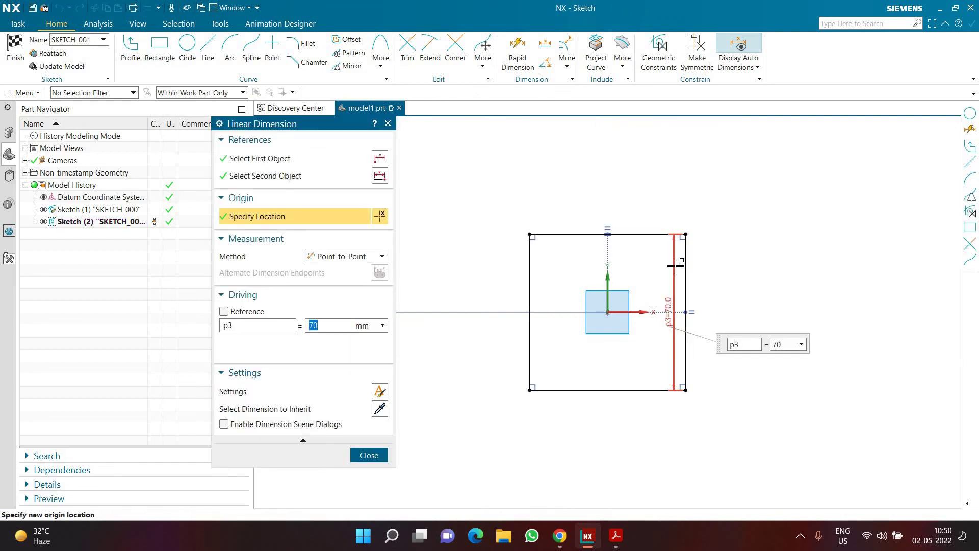
pyautogui.click(370, 454)
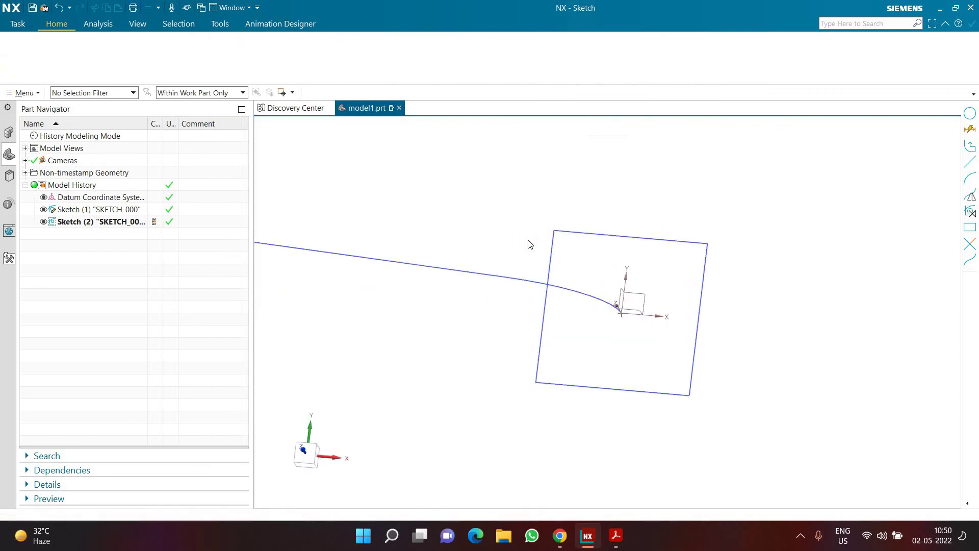
# Step: Check section cut B-B in the PDF drawing and start a new NX sketch of type On Path
pyautogui.click(615, 534)
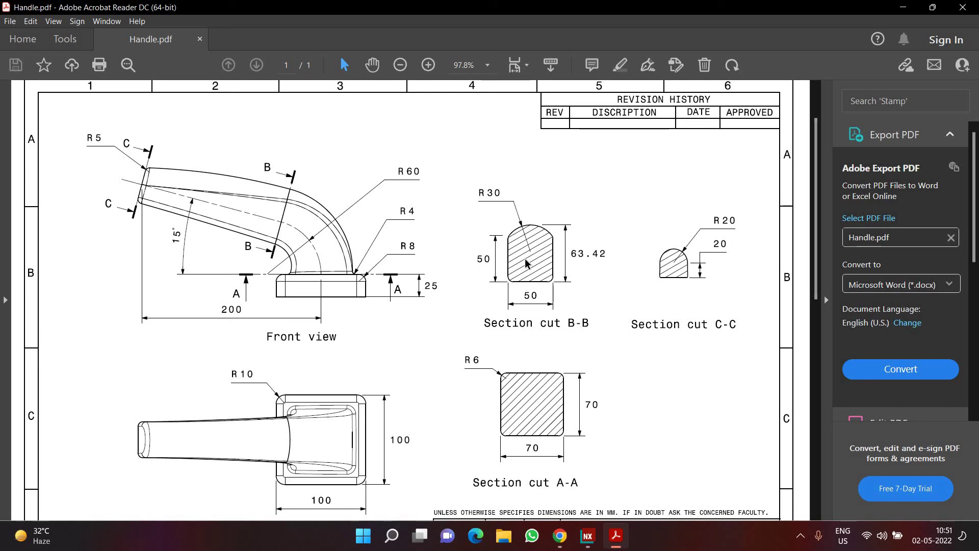
pyautogui.click(584, 531)
pyautogui.click(43, 46)
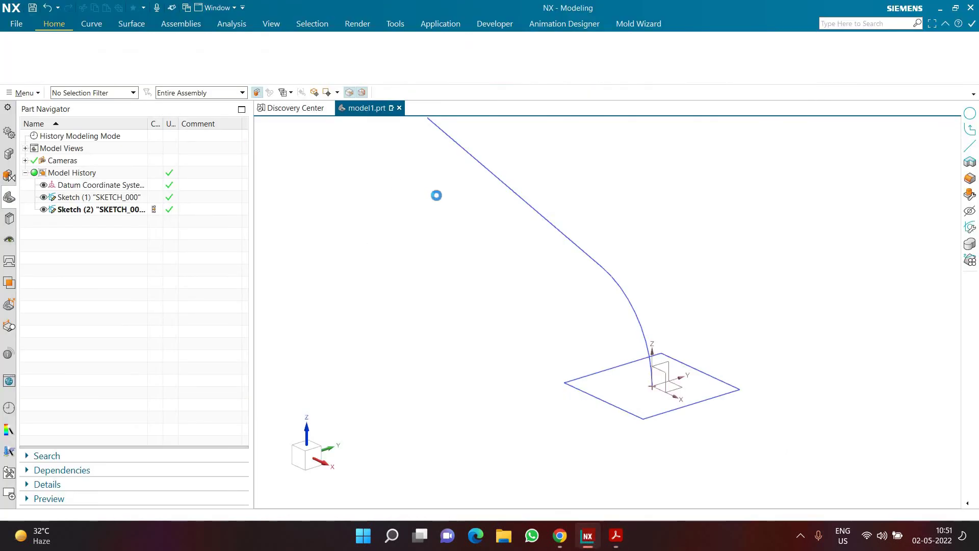
pyautogui.click(321, 144)
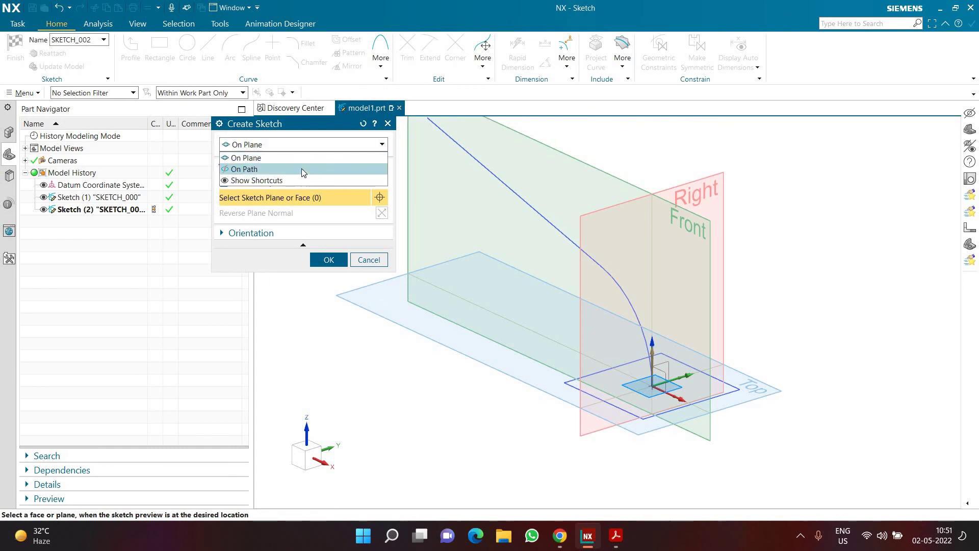
pyautogui.click(244, 169)
# Step: Place the sketch plane normal to the guide arc, picked as a Single Curve, at 0% arc length where it meets the straight line
pyautogui.click(629, 299)
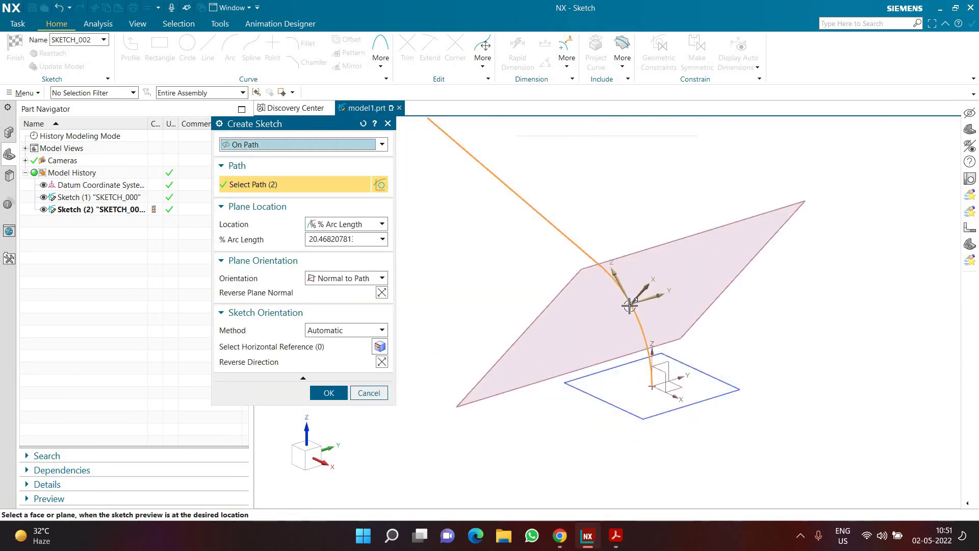
pyautogui.click(363, 123)
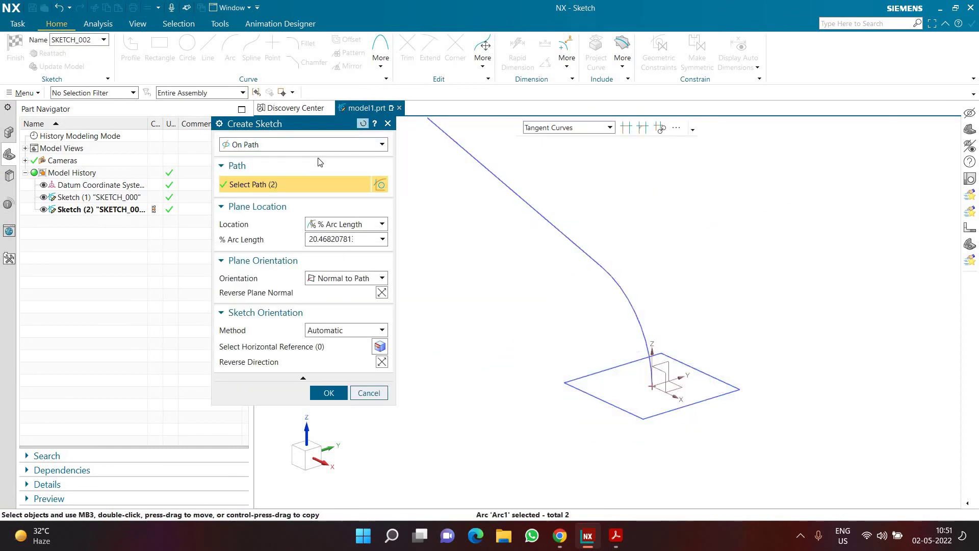
pyautogui.click(347, 145)
pyautogui.click(377, 169)
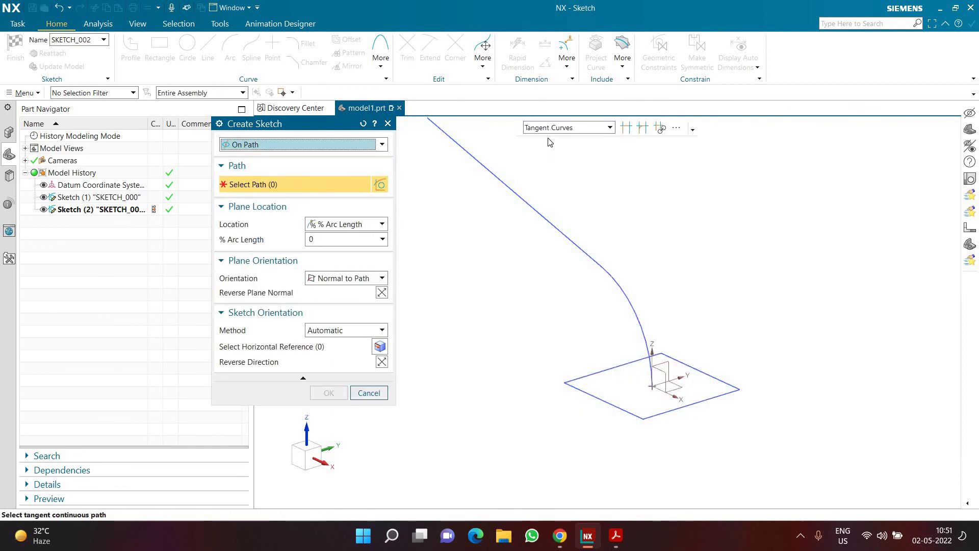
pyautogui.click(550, 127)
pyautogui.click(548, 135)
pyautogui.click(631, 301)
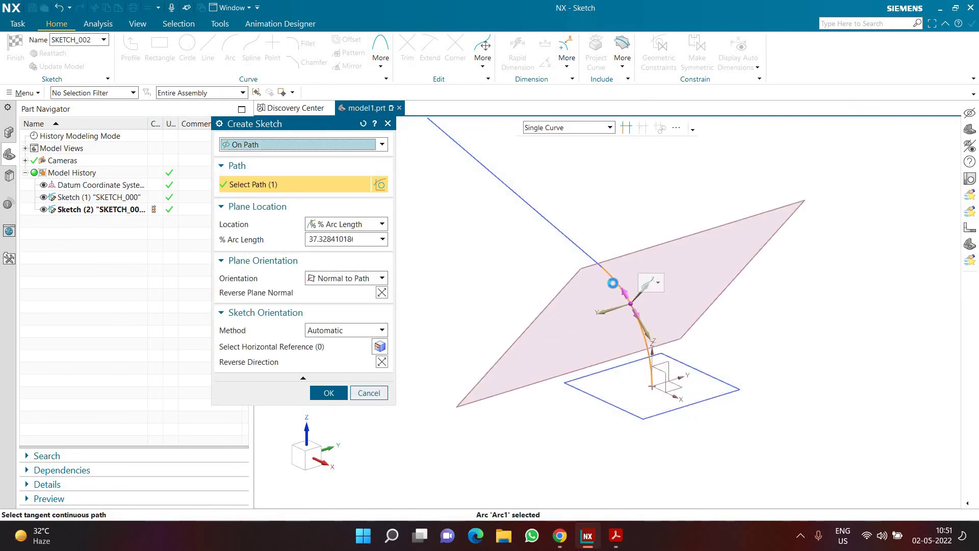
pyautogui.click(324, 394)
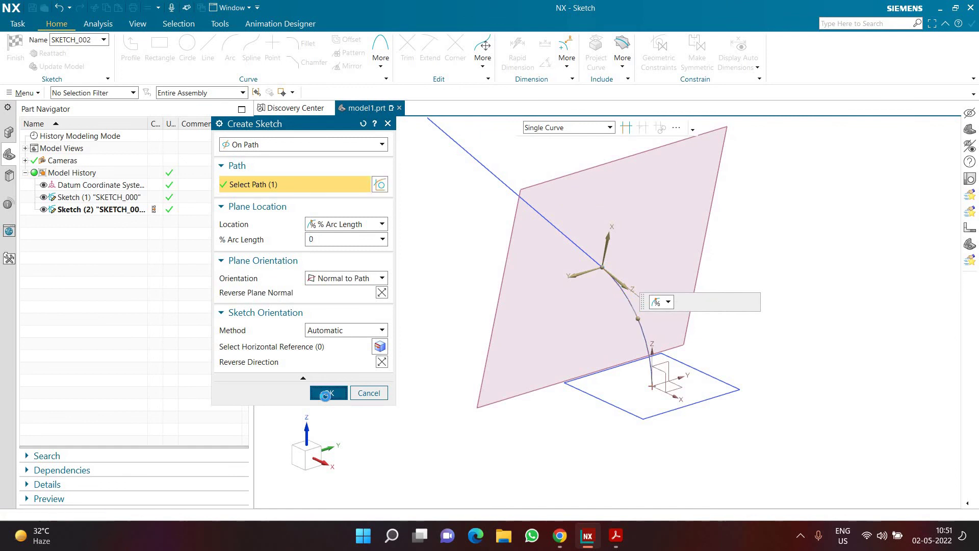
# Step: Draw a rectangle from its centre at the sketch origin, about 36 by 40 mm, with sides parallel to the axes
pyautogui.click(163, 71)
pyautogui.click(587, 292)
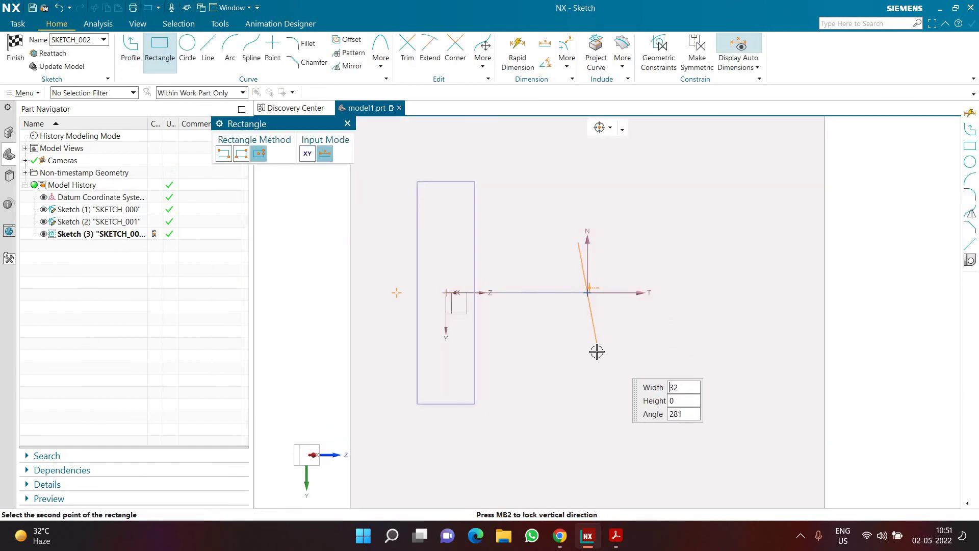
pyautogui.click(587, 355)
pyautogui.click(644, 360)
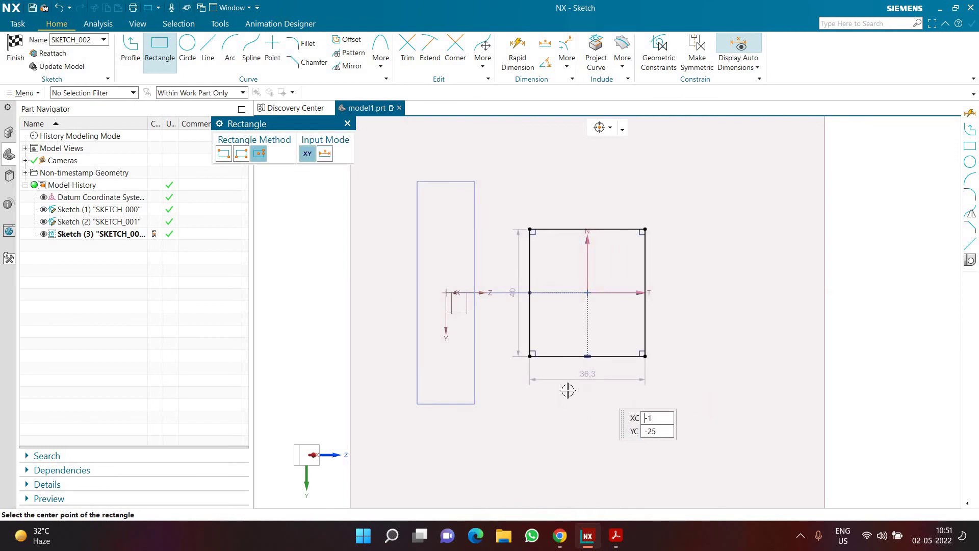
pyautogui.press('Escape')
# Step: Make the rectangle's left and bottom sides equal in length and set its side dimension to 50 mm
pyautogui.click(530, 332)
pyautogui.click(551, 355)
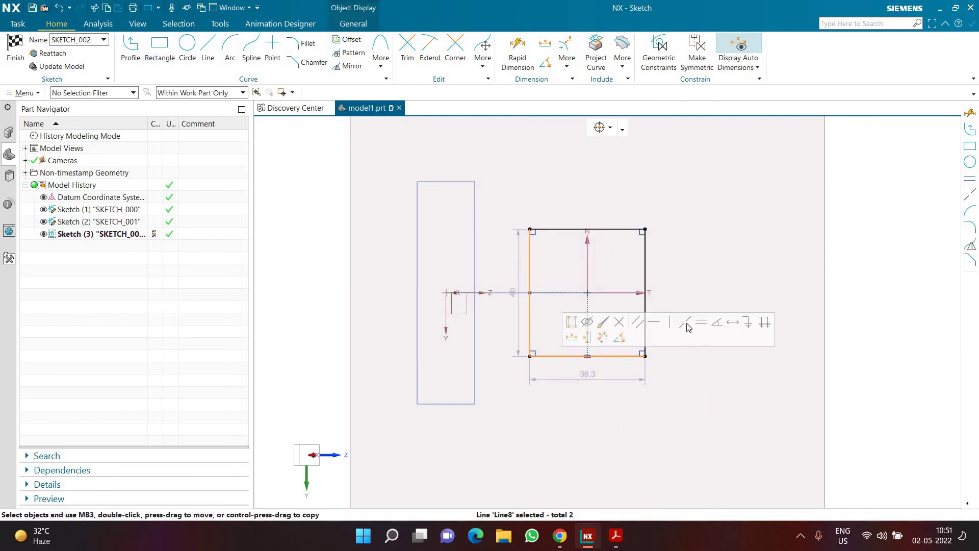
pyautogui.click(700, 324)
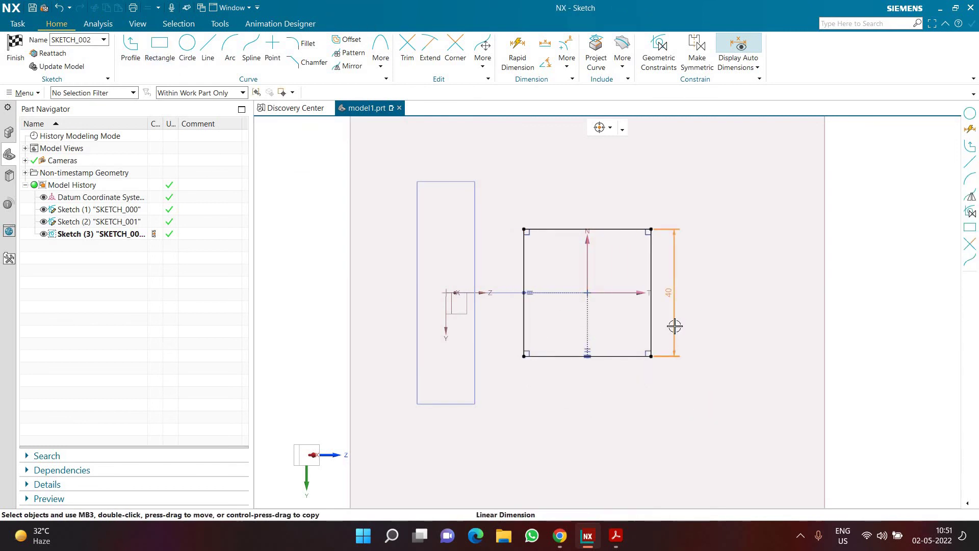
pyautogui.doubleClick(674, 326)
pyautogui.write('50')
pyautogui.press('Return')
# Step: Draw an outward-bulging arc of about 45 mm radius between the two corners of the square's right side
pyautogui.press('a')
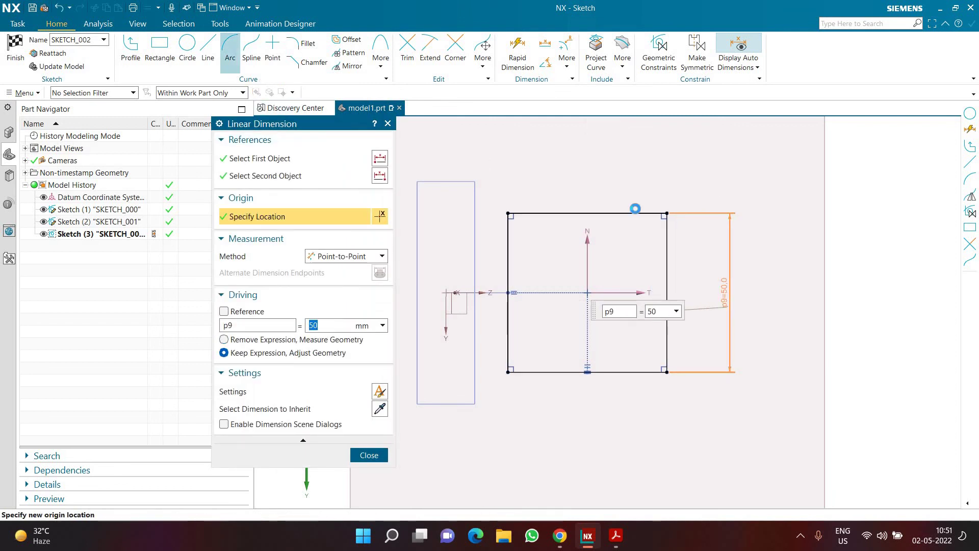
pyautogui.click(665, 213)
pyautogui.click(666, 372)
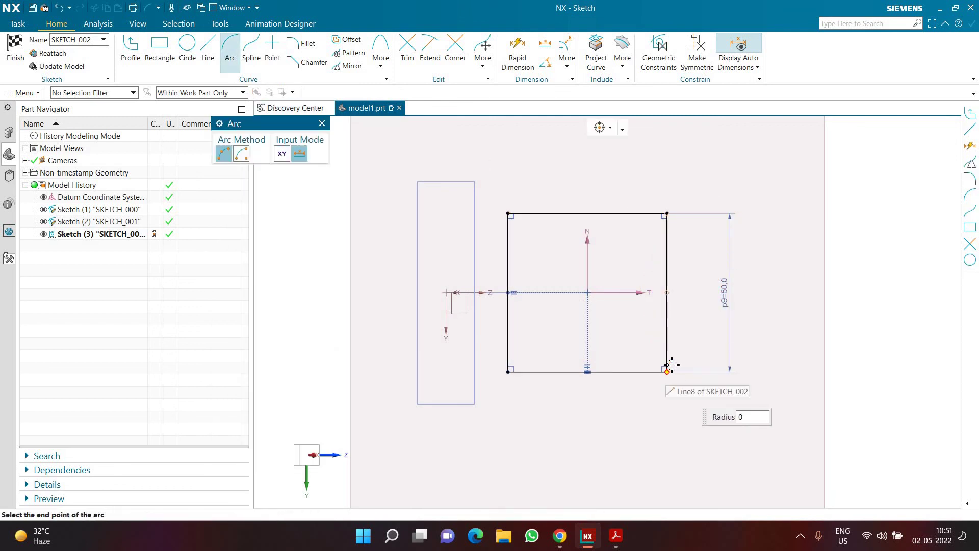
pyautogui.click(734, 296)
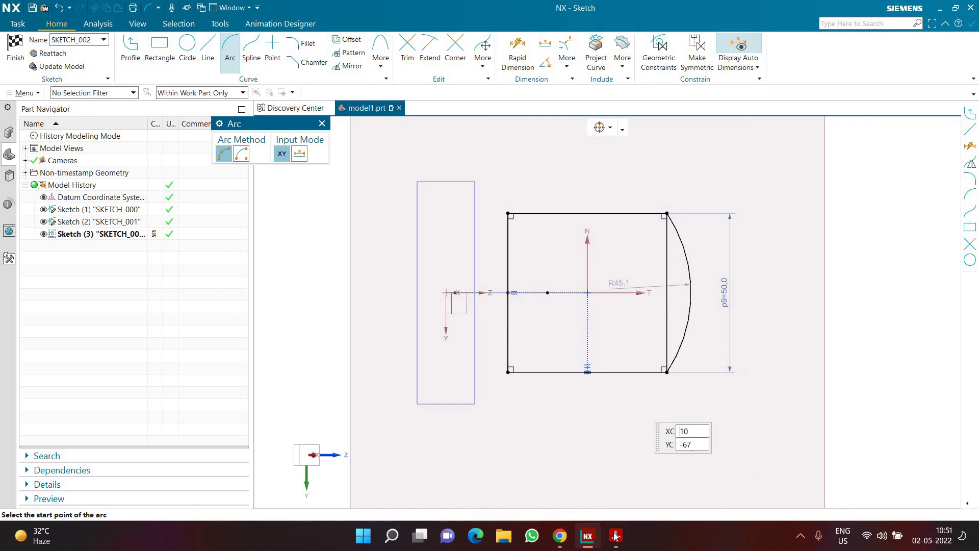
# Step: Check the arc radius in section cut B-B of the PDF and dimension the arc's radius as 30 mm
pyautogui.click(616, 535)
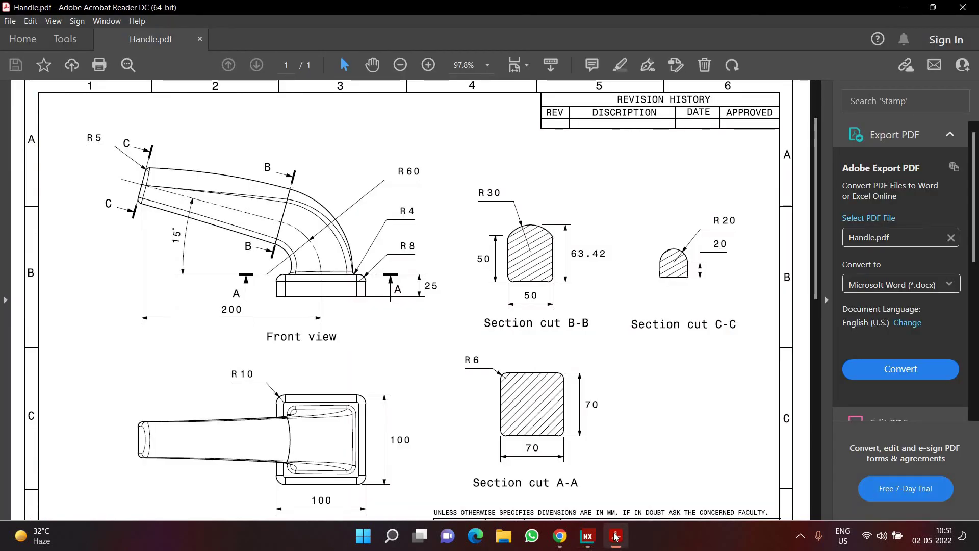
pyautogui.click(616, 538)
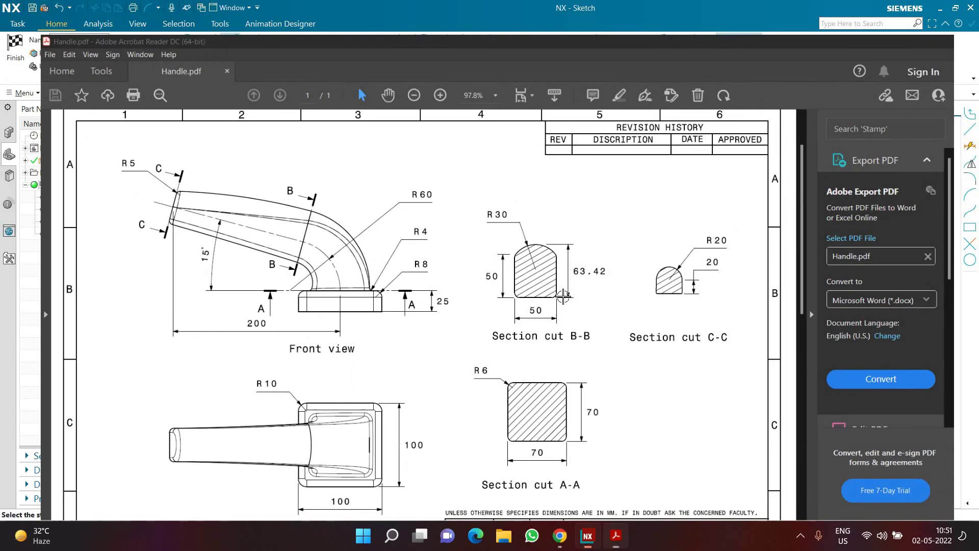
pyautogui.press('d')
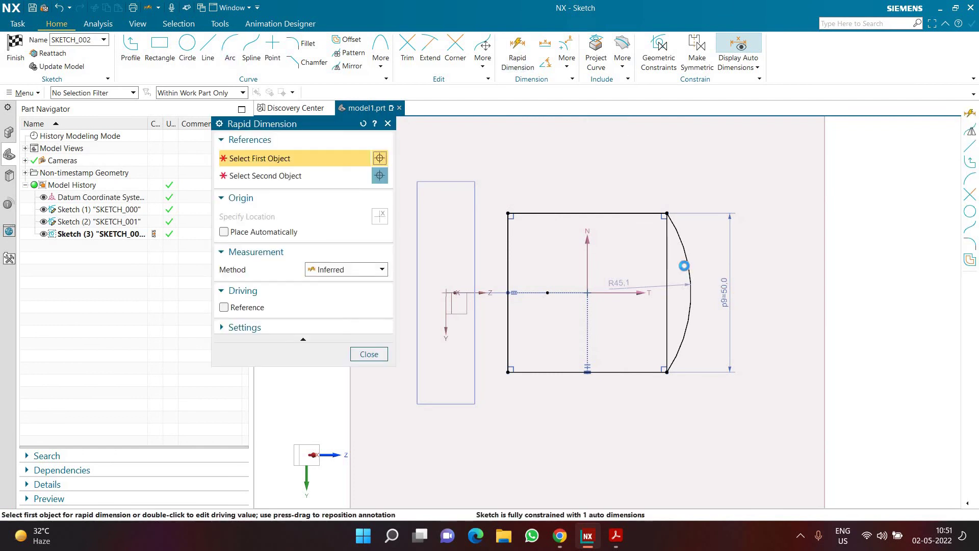
pyautogui.click(687, 270)
pyautogui.click(767, 252)
pyautogui.write('30')
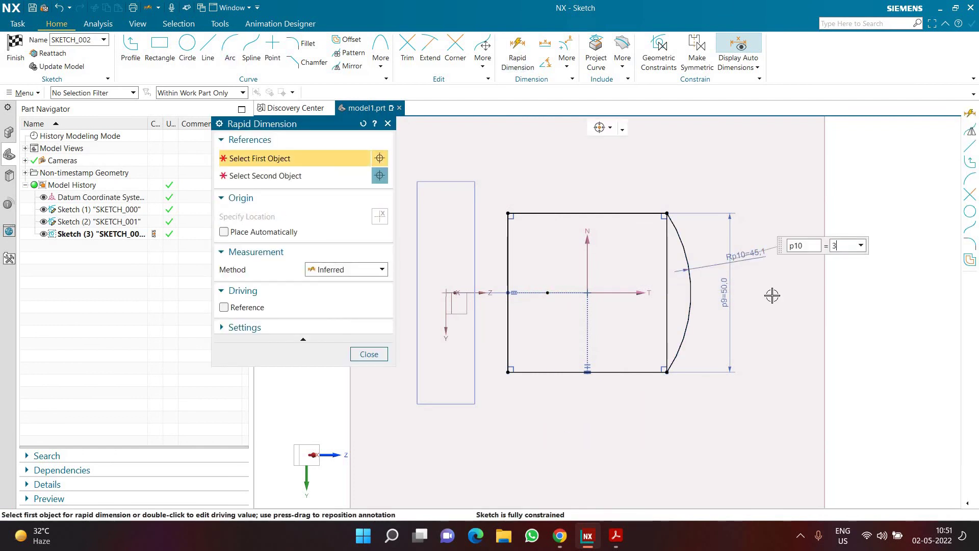
pyautogui.press('Return')
pyautogui.middleClick(661, 305)
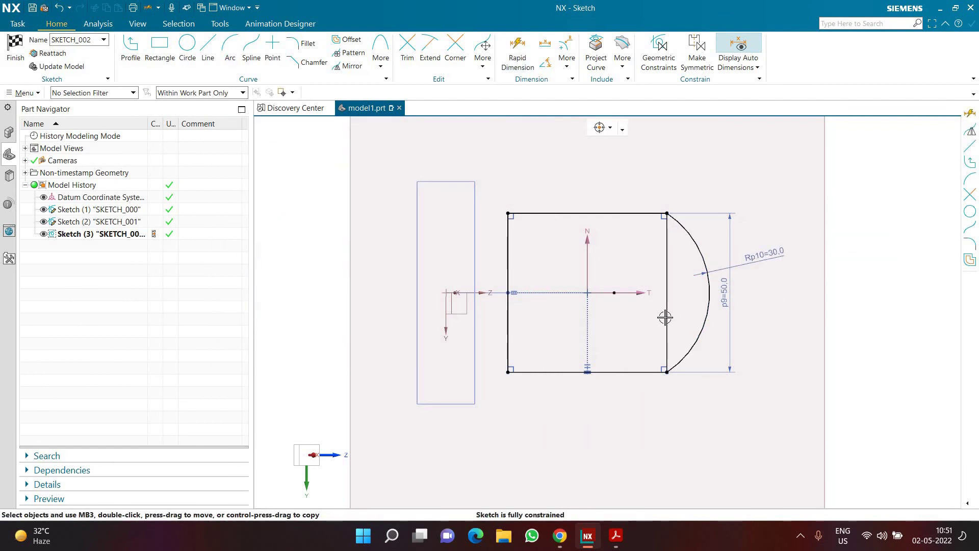
# Step: Convert the straight line between the arc's ends to a reference line and finish the sketch
pyautogui.click(666, 317)
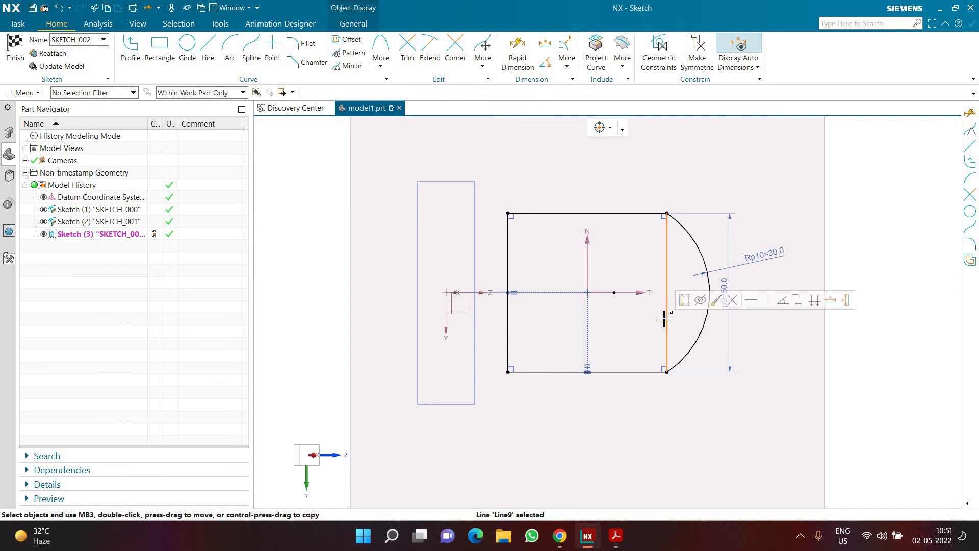
pyautogui.click(687, 301)
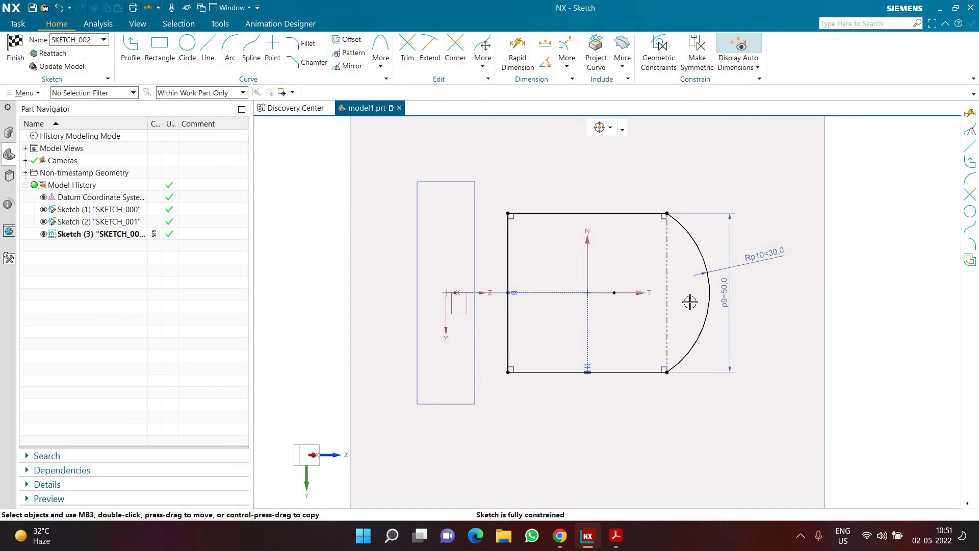
pyautogui.click(22, 59)
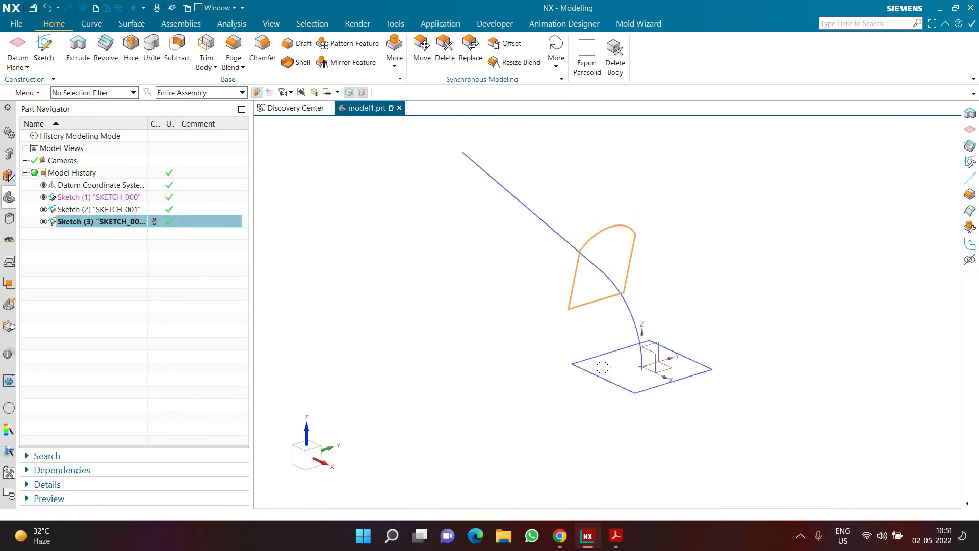
# Step: Examine the shape and dimensions of section cut C-C in the PDF drawing and return to NX
pyautogui.click(615, 543)
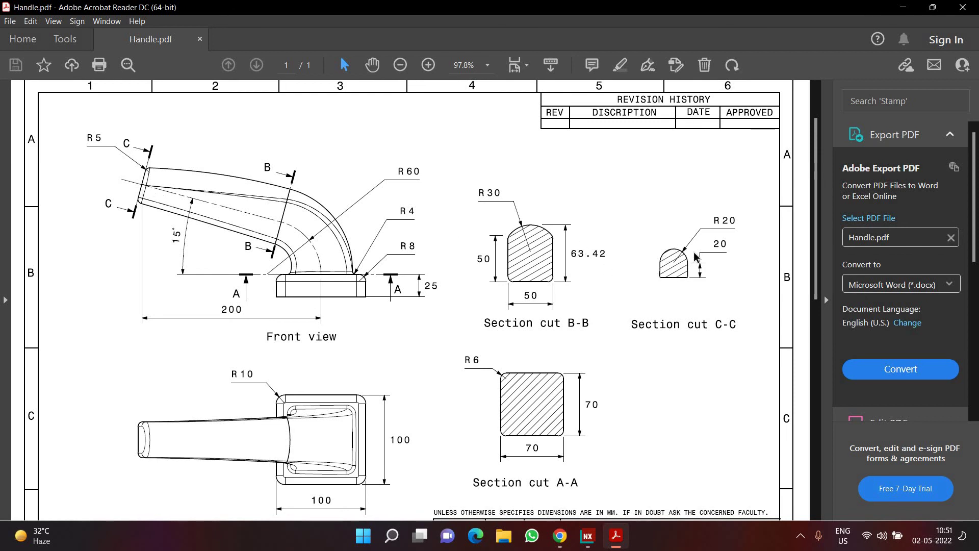
pyautogui.keyDown('ctrl'); pyautogui.scroll(4, 708, 251); pyautogui.keyUp('ctrl')
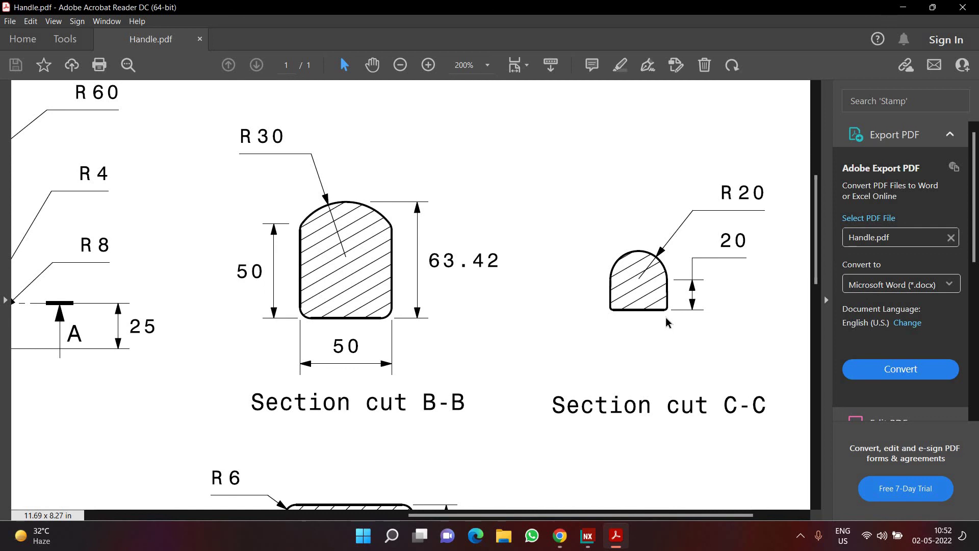
pyautogui.keyDown('ctrl'); pyautogui.scroll(-4, 674, 324); pyautogui.keyUp('ctrl')
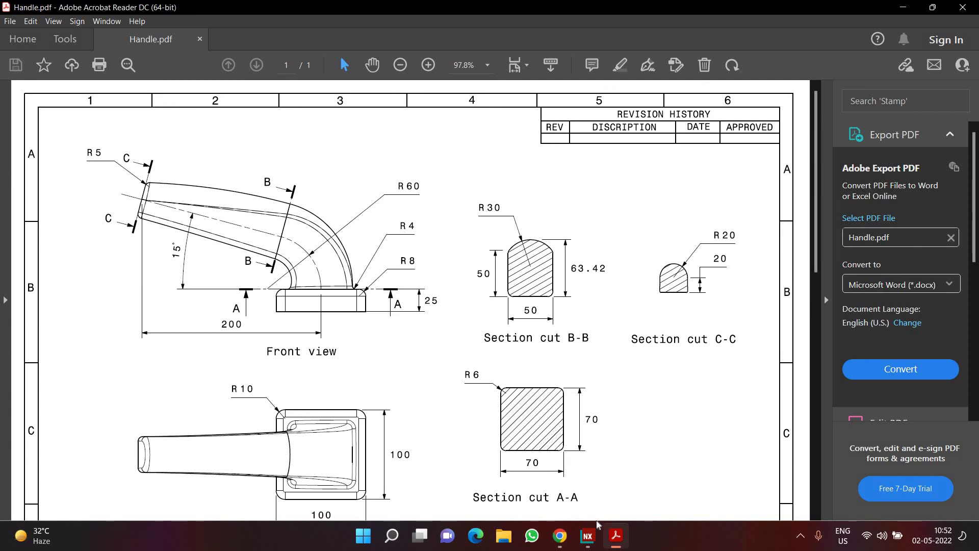
pyautogui.click(580, 538)
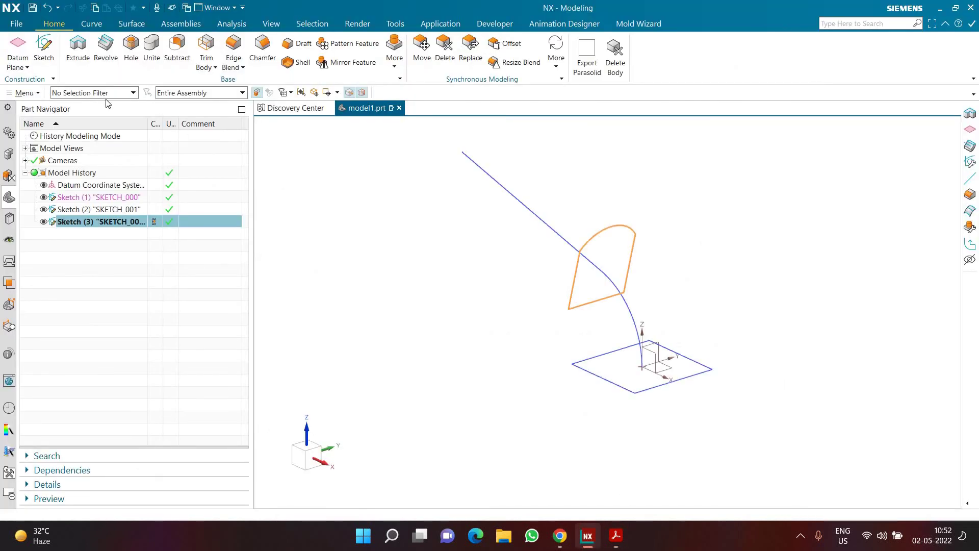
# Step: Create an On Path sketch on the guide's straight line, with the plane at position 0 at its free end
pyautogui.click(43, 48)
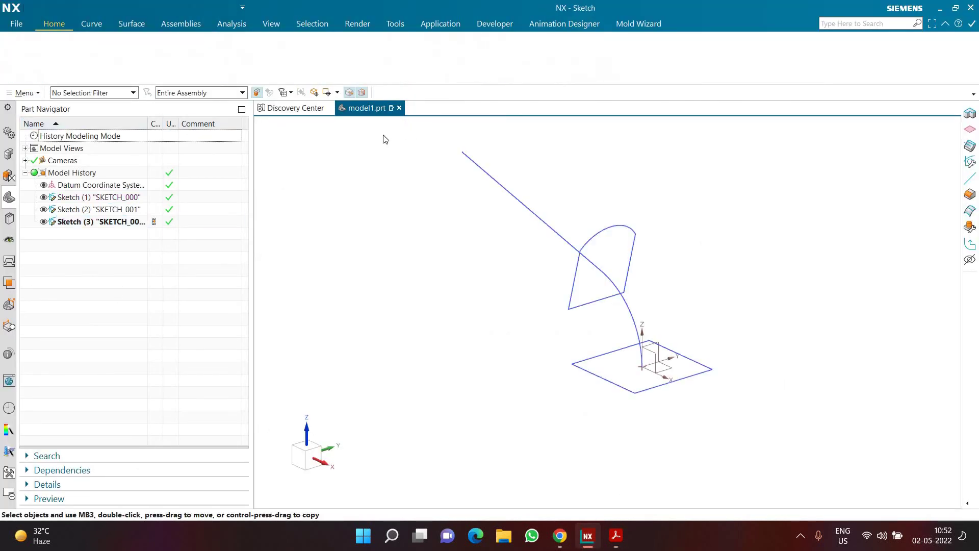
pyautogui.click(509, 192)
pyautogui.write('0')
pyautogui.click(327, 392)
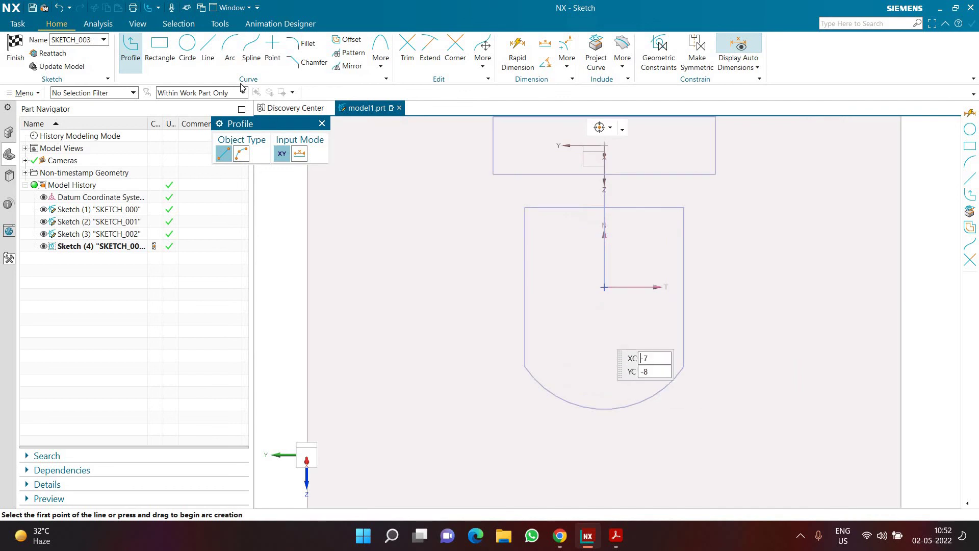
# Step: Draw a circle about 20 mm in diameter centred on the sketch origin
pyautogui.click(187, 51)
pyautogui.click(603, 286)
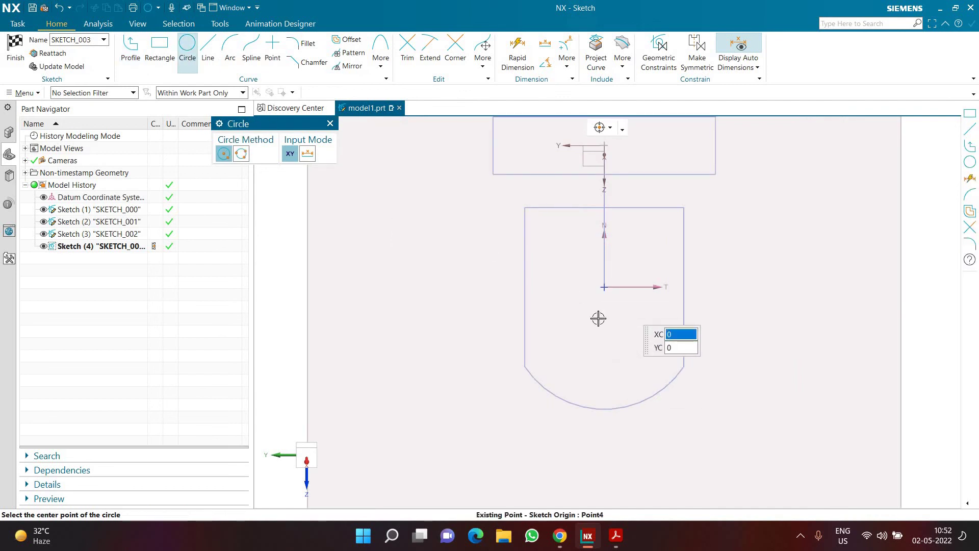
pyautogui.click(585, 321)
# Step: Draw a chain of three lines from the circle's left point: vertical up, horizontal across above it, and slanted about 18 mm back to its right side
pyautogui.click(131, 51)
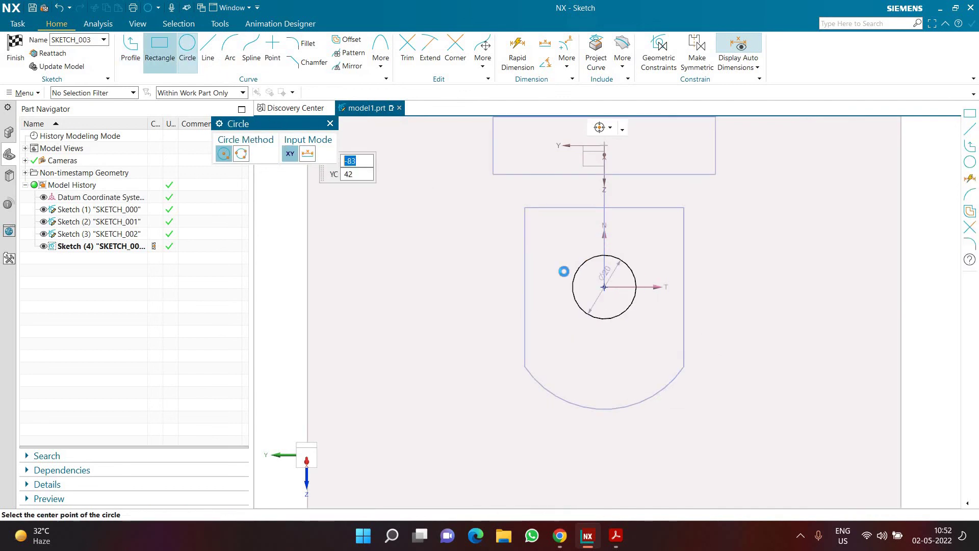
pyautogui.click(574, 287)
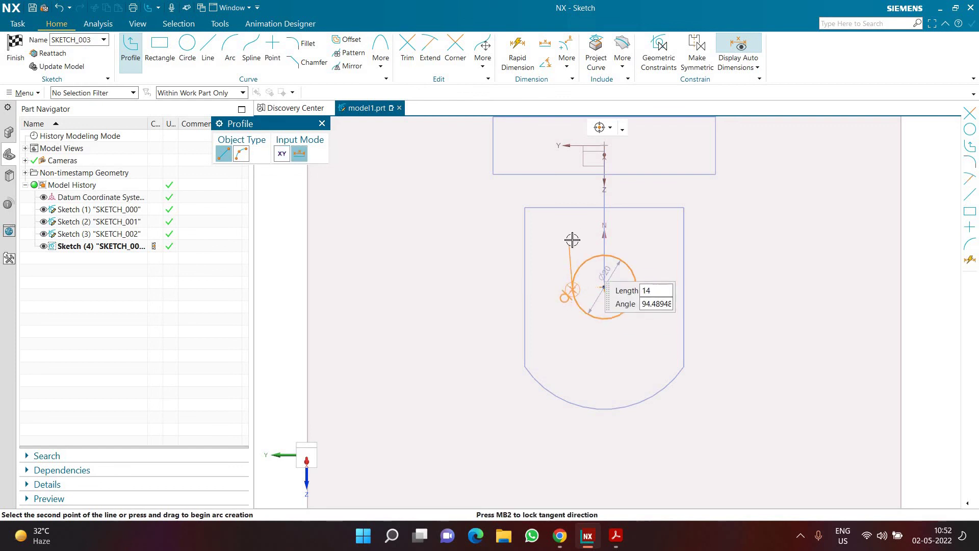
pyautogui.click(637, 240)
pyautogui.click(649, 239)
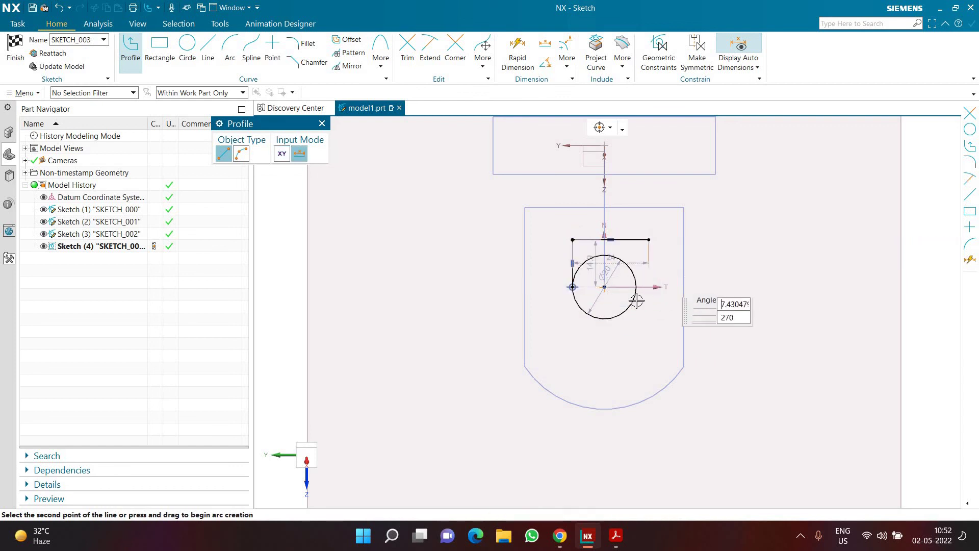
pyautogui.click(635, 298)
pyautogui.press('Escape')
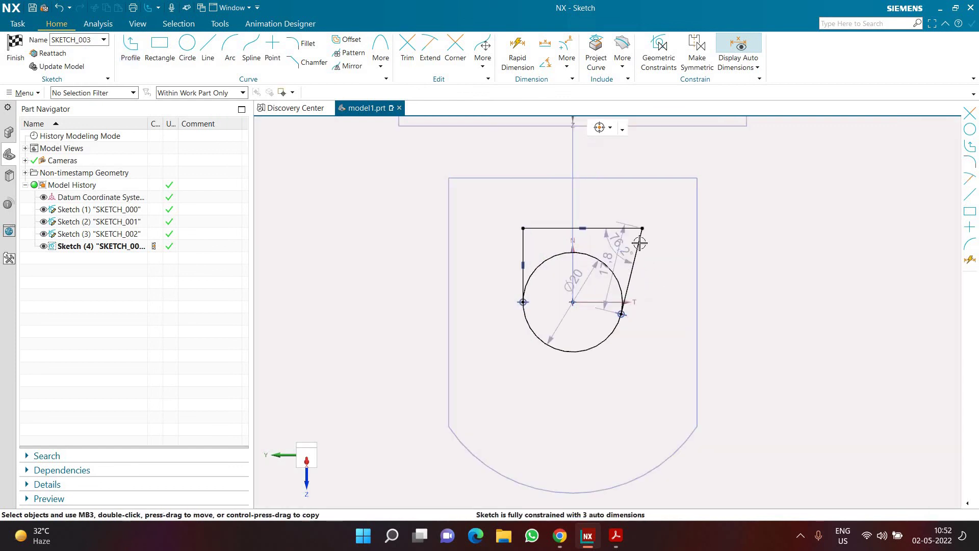
# Step: Constrain the slanted line vertical and make the horizontal line above the circle tangent to the circle
pyautogui.click(632, 242)
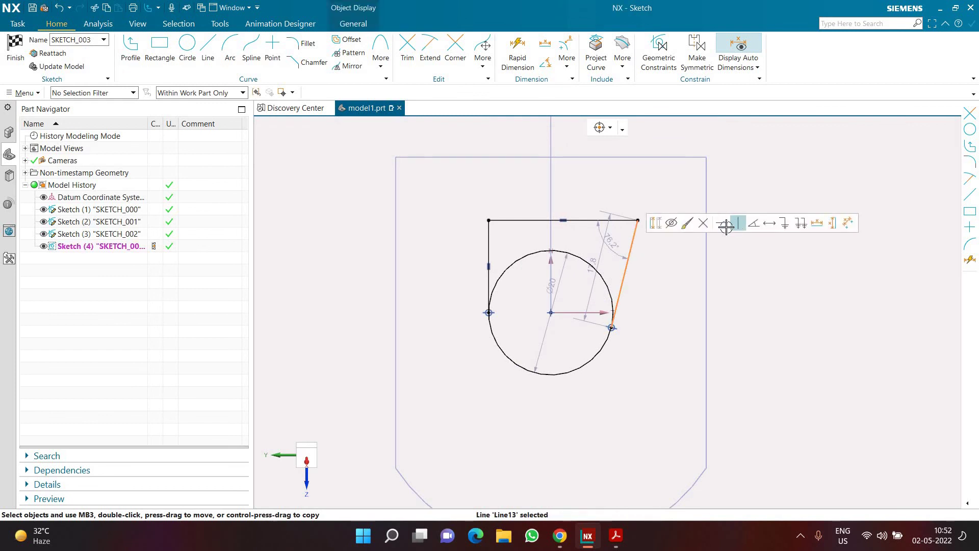
pyautogui.click(734, 224)
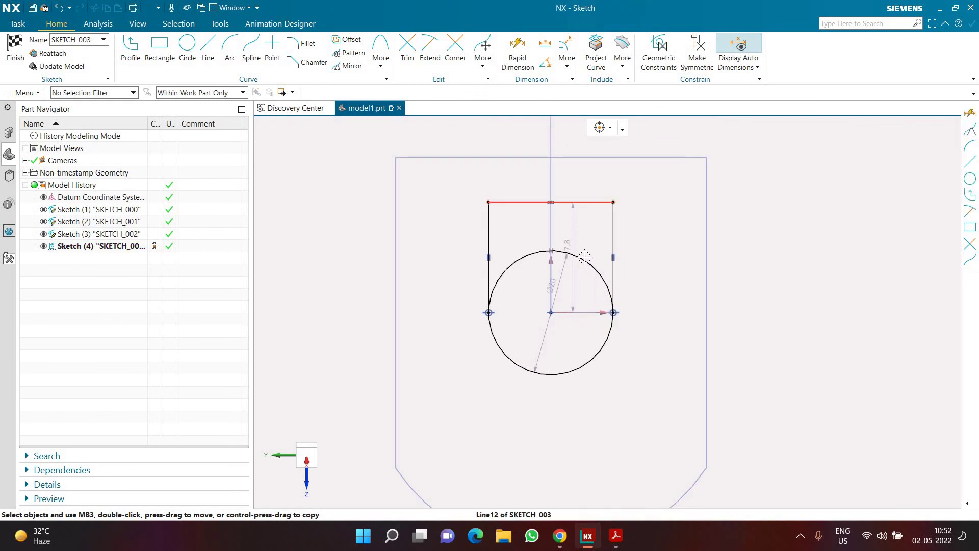
pyautogui.click(588, 203)
pyautogui.click(586, 258)
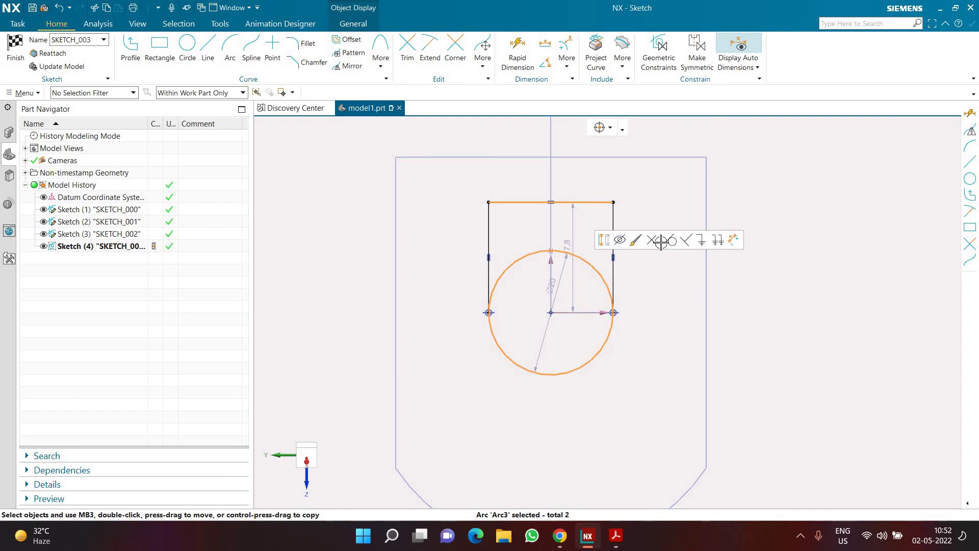
pyautogui.click(670, 241)
# Step: Trim the circle's upper arc inside the lines, set the circle's diameter to 40 mm and finish the sketch
pyautogui.click(407, 50)
pyautogui.moveTo(592, 266)
pyautogui.mouseDown()
pyautogui.moveTo(661, 319)
pyautogui.moveTo(621, 350)
pyautogui.mouseUp()
pyautogui.middleClick(620, 350)
pyautogui.doubleClick(620, 351)
pyautogui.scroll(-5, 619, 349)
pyautogui.middleClick(620, 350)
pyautogui.scroll(5, 620, 350)
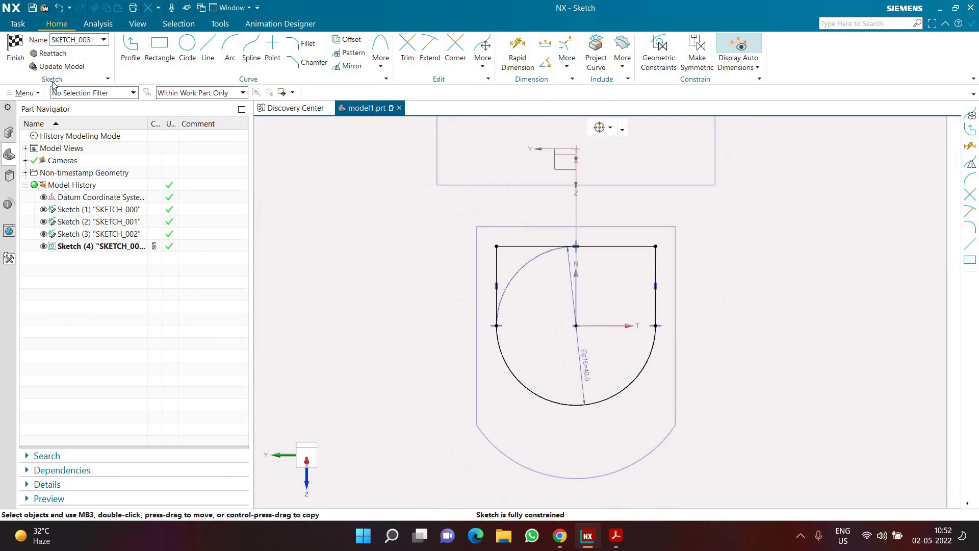
pyautogui.hotkey('ctrl', 'q')
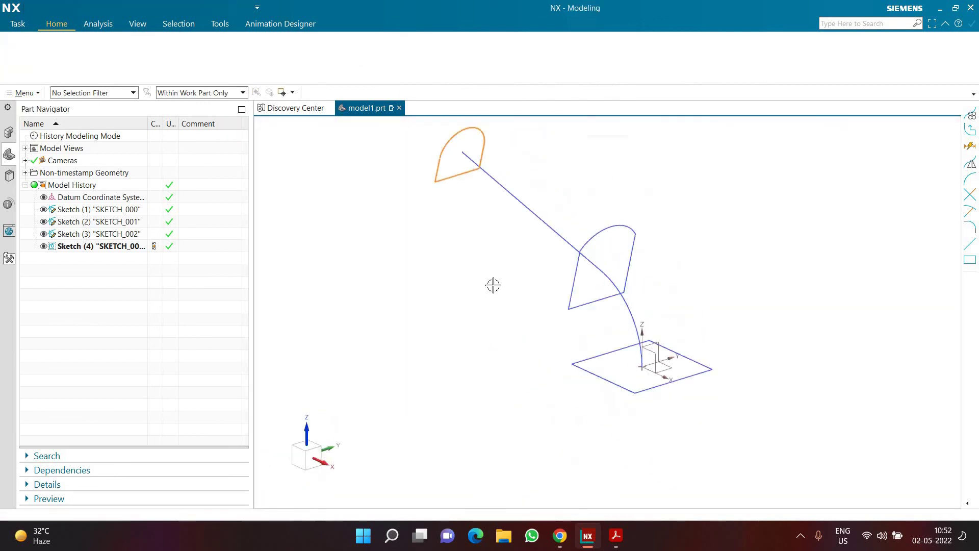
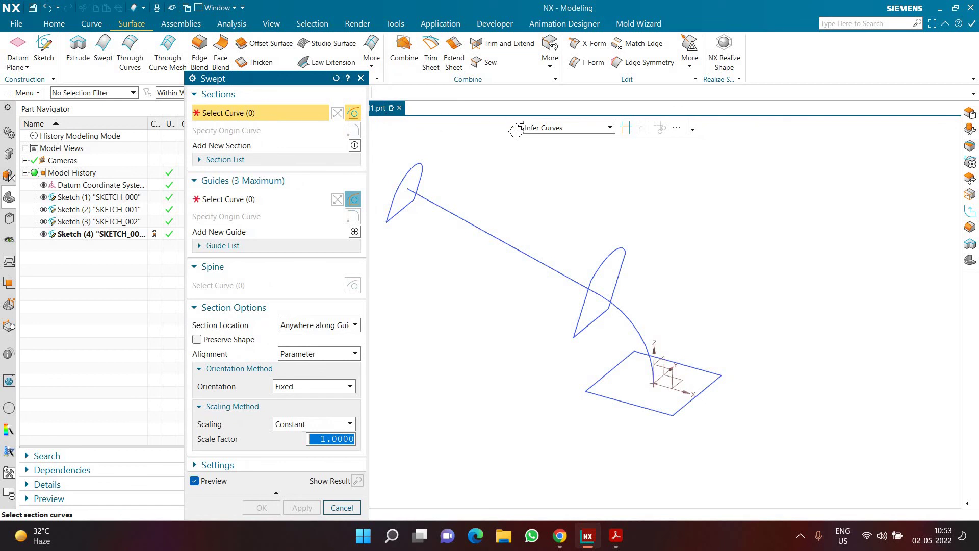
# Step: Add the connected curves of the base square, middle profile and free-end profile as three separate Swept sections
pyautogui.click(533, 128)
pyautogui.click(535, 151)
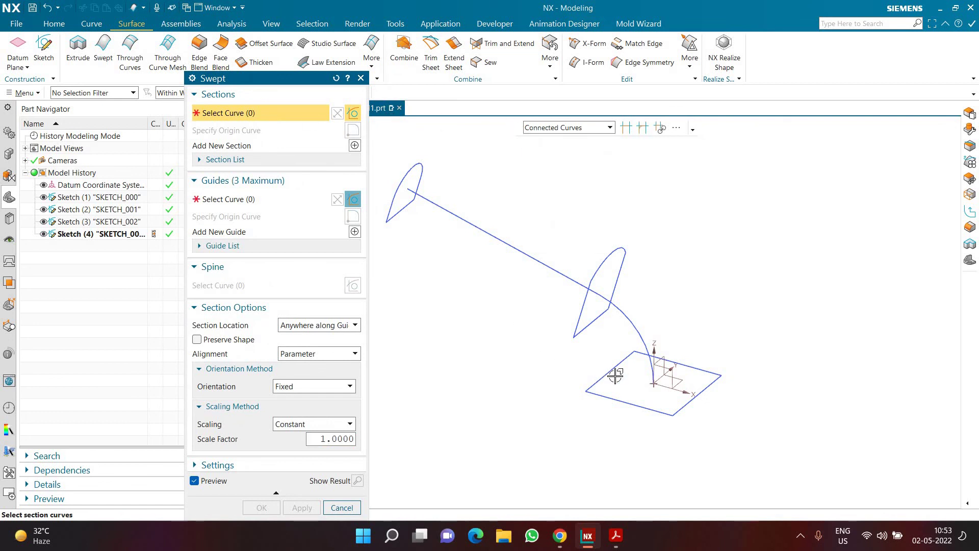
pyautogui.click(590, 386)
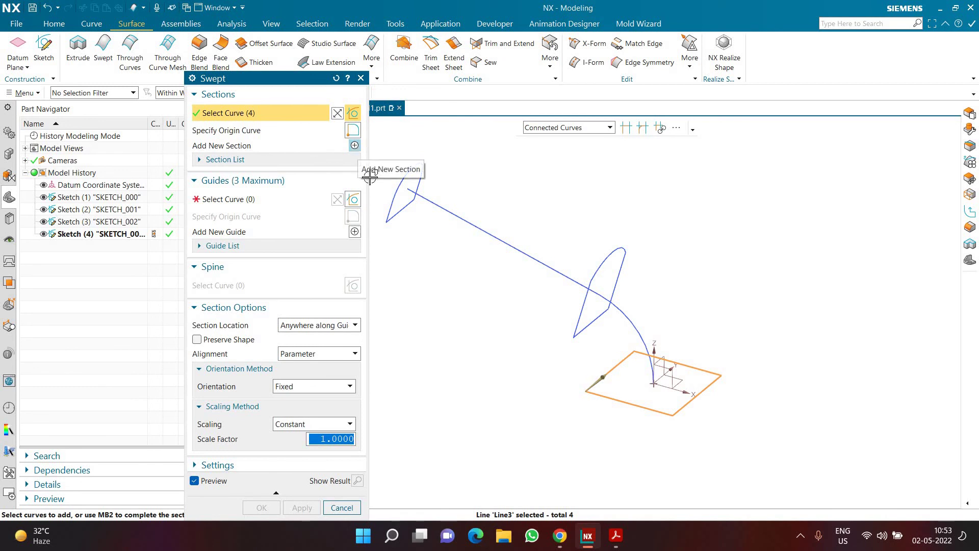
pyautogui.click(355, 146)
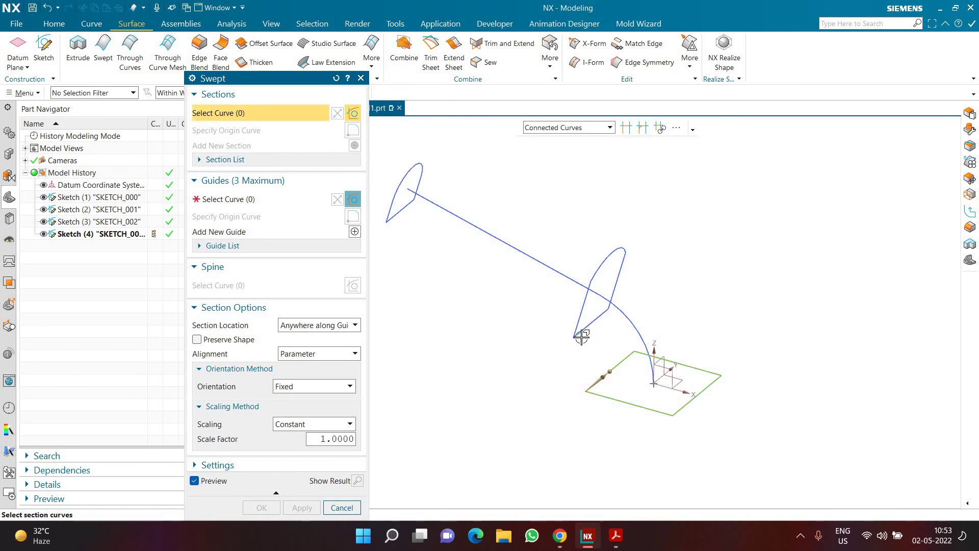
pyautogui.click(584, 334)
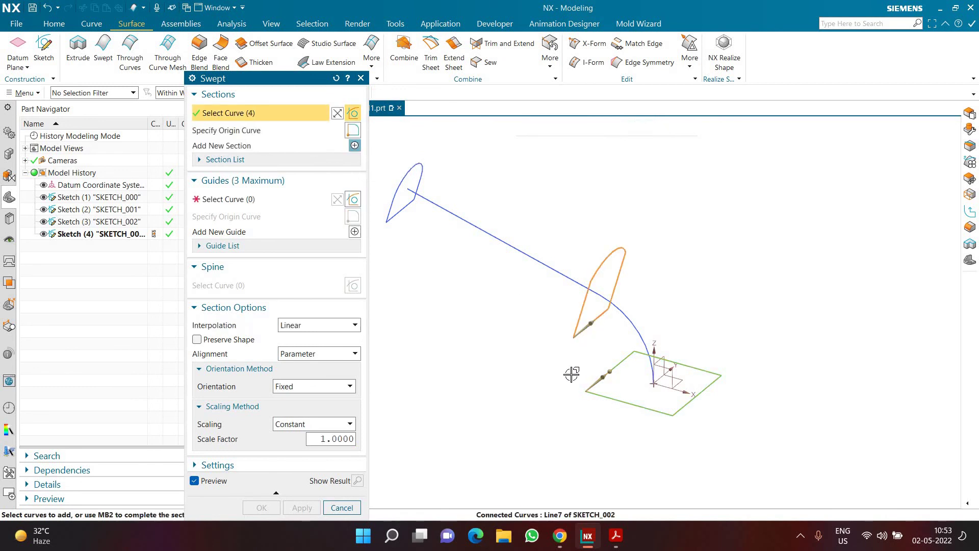
pyautogui.click(354, 147)
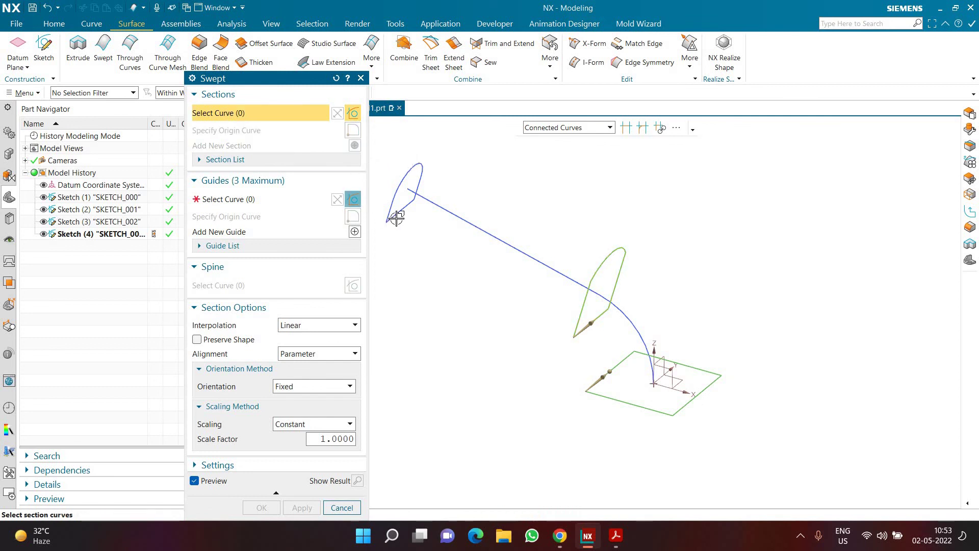
pyautogui.click(391, 220)
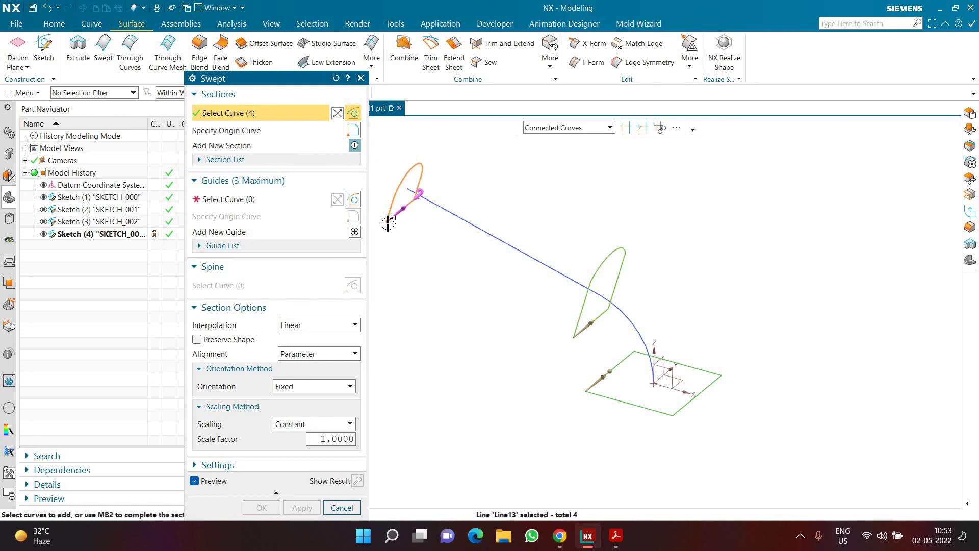
# Step: Use the tangent-connected arc and straight line of the path sketch as the sweep's guide
pyautogui.click(224, 199)
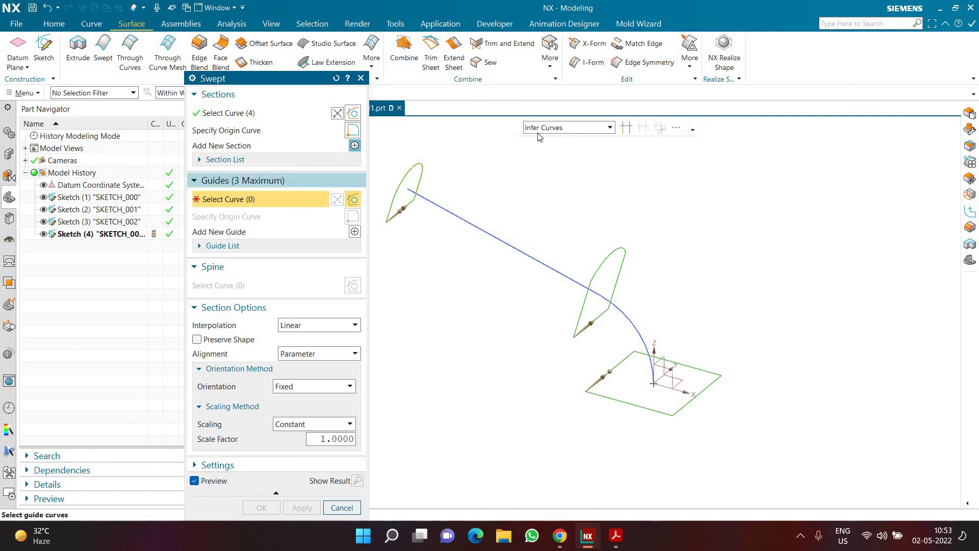
pyautogui.click(569, 127)
pyautogui.click(551, 171)
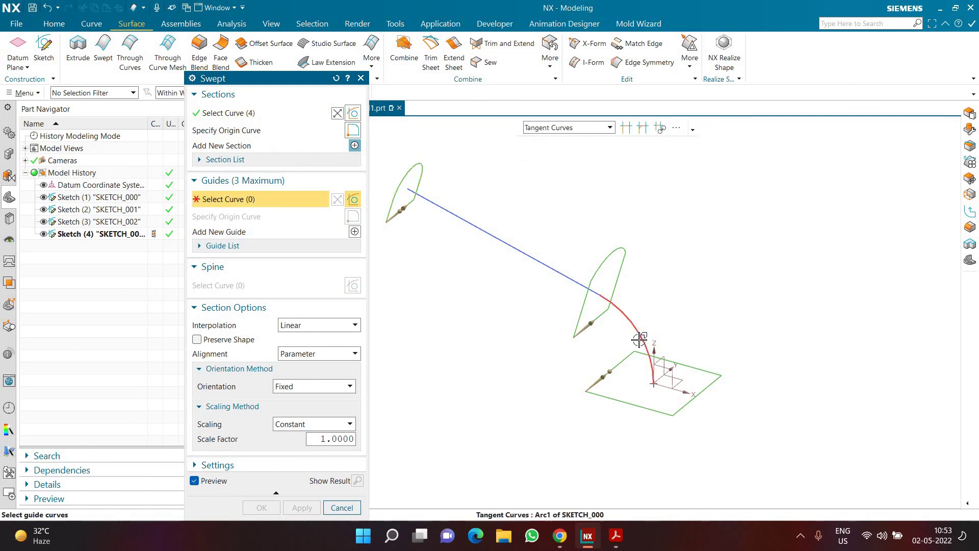
pyautogui.click(640, 339)
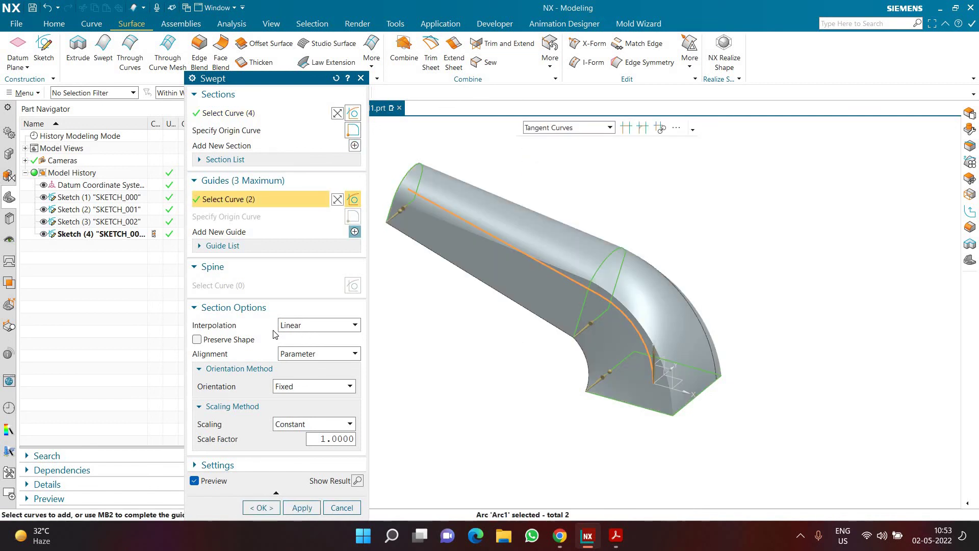
# Step: Enable Preserve Shape, set the section interpolation to Blend and create the swept body
pyautogui.click(214, 342)
pyautogui.moveTo(479, 321); pyautogui.dragTo(452, 332, button='middle')
pyautogui.click(313, 328)
pyautogui.click(303, 349)
pyautogui.moveTo(481, 311)
pyautogui.mouseDown(button='middle')
pyautogui.moveTo(491, 308)
pyautogui.moveTo(483, 310)
pyautogui.mouseUp(button='middle')
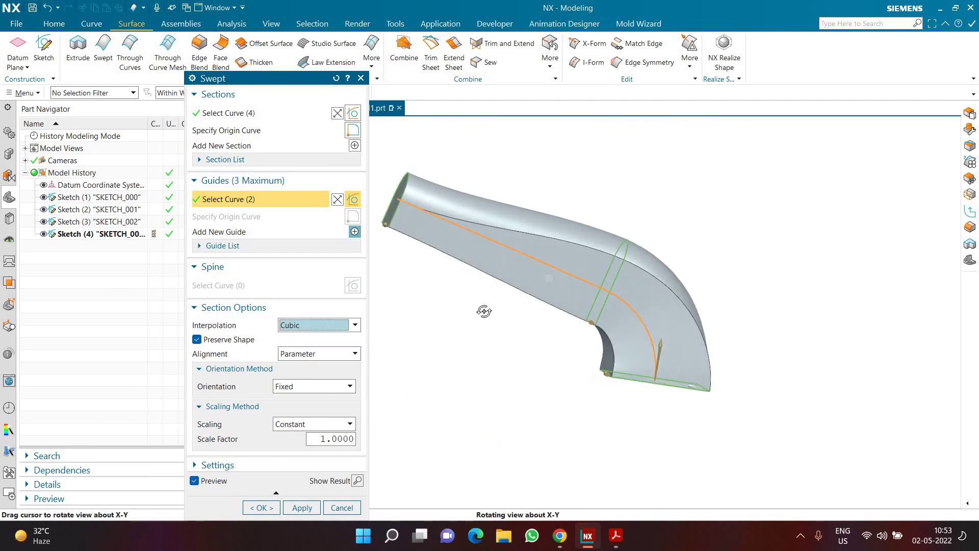
pyautogui.click(307, 325)
pyautogui.click(303, 360)
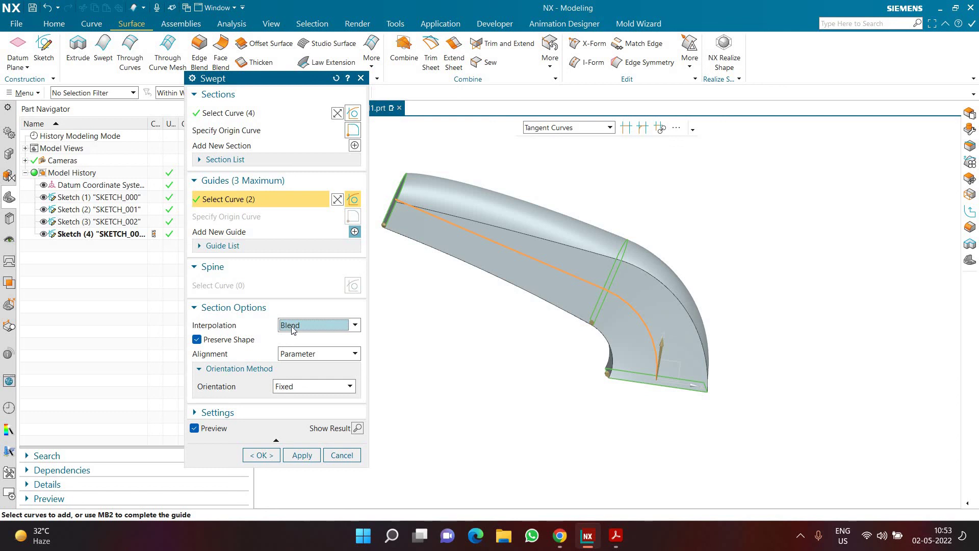
pyautogui.click(264, 451)
# Step: Check the section A-A corner radius in the PDF drawing and blend the swept body's four lengthwise edges with a 6 mm radius
pyautogui.moveTo(381, 373); pyautogui.dragTo(357, 400, button='middle')
pyautogui.click(615, 535)
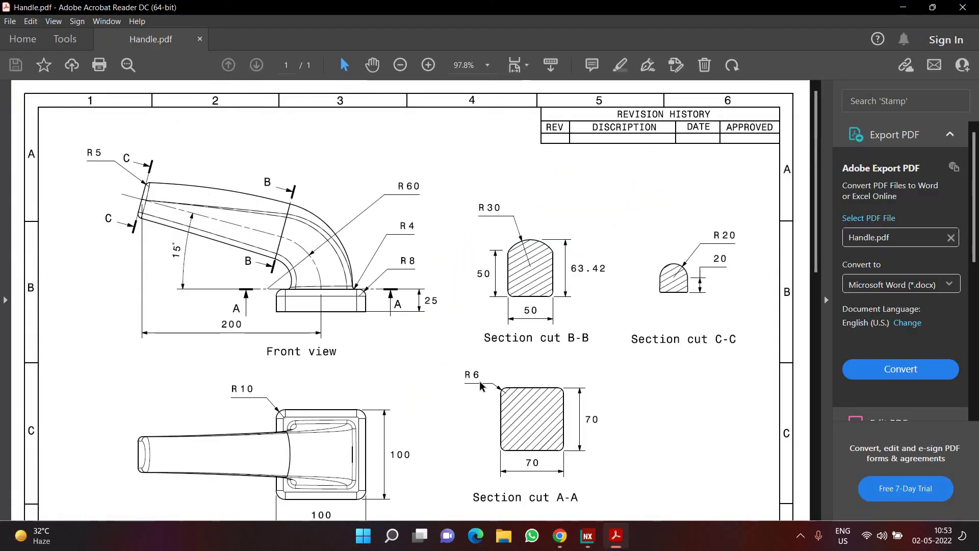
pyautogui.click(618, 542)
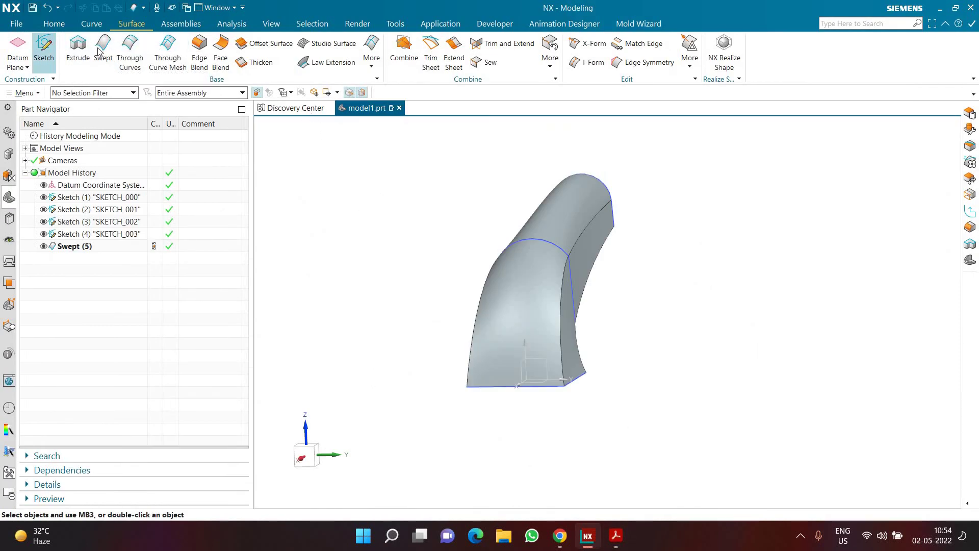
pyautogui.click(197, 51)
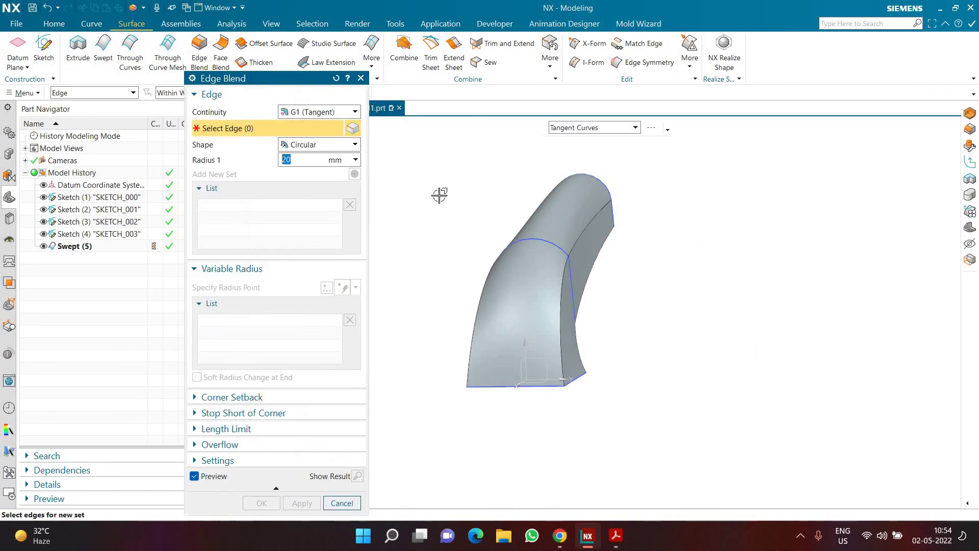
pyautogui.write('6')
pyautogui.scroll(-3, 563, 334)
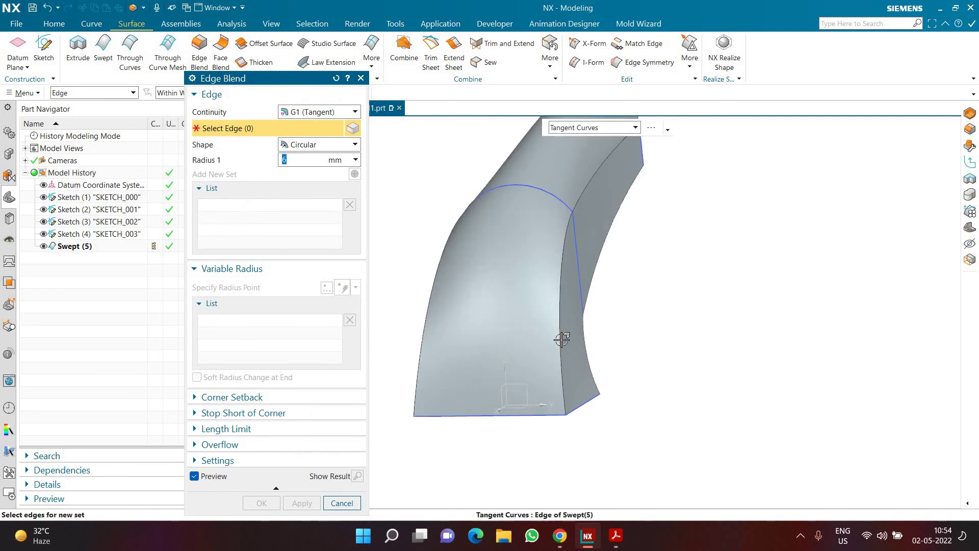
pyautogui.click(561, 338)
pyautogui.click(592, 358)
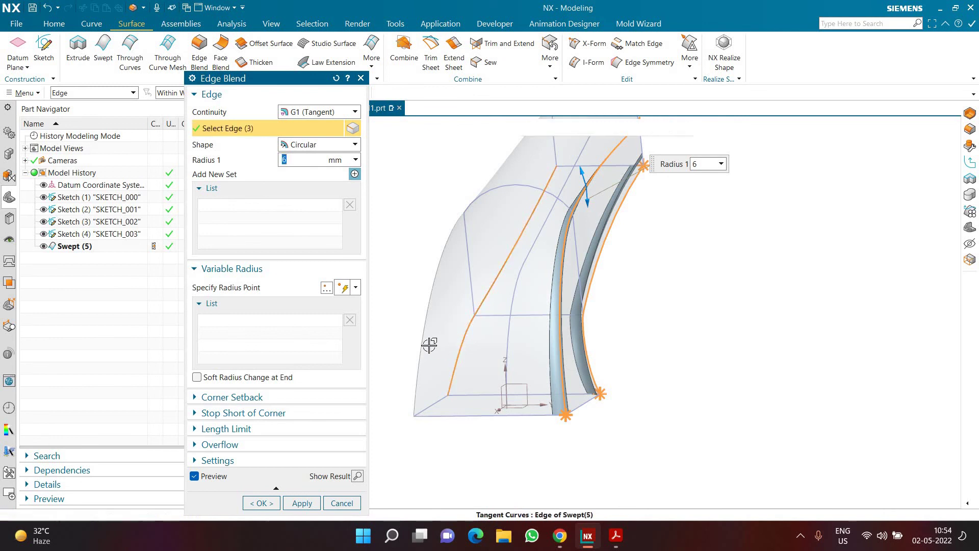
pyautogui.click(456, 346)
pyautogui.click(421, 338)
pyautogui.moveTo(527, 378); pyautogui.dragTo(548, 136, button='middle')
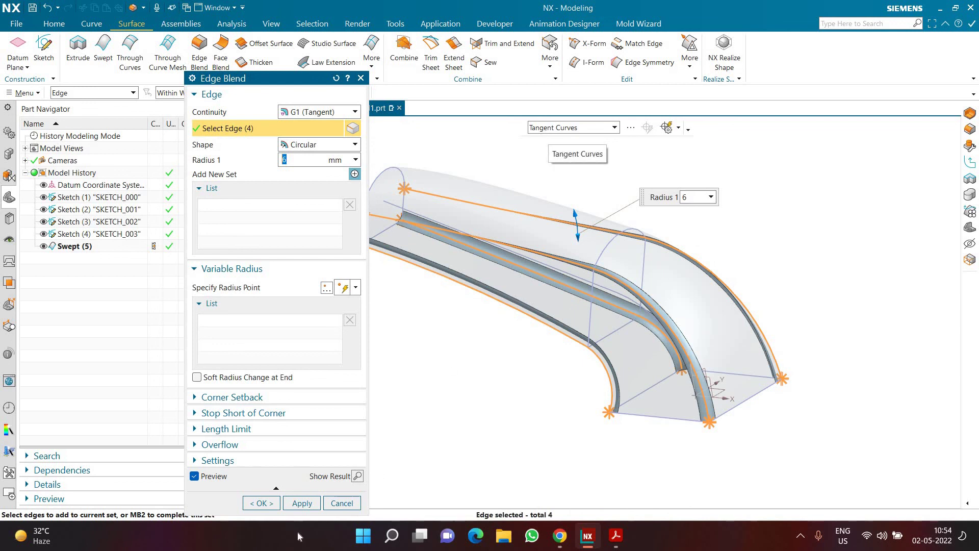
pyautogui.click(261, 502)
# Step: Hide the four sketches SKETCH_000 to SKETCH_003, keeping the swept body visible
pyautogui.moveTo(450, 386); pyautogui.dragTo(486, 332, button='middle')
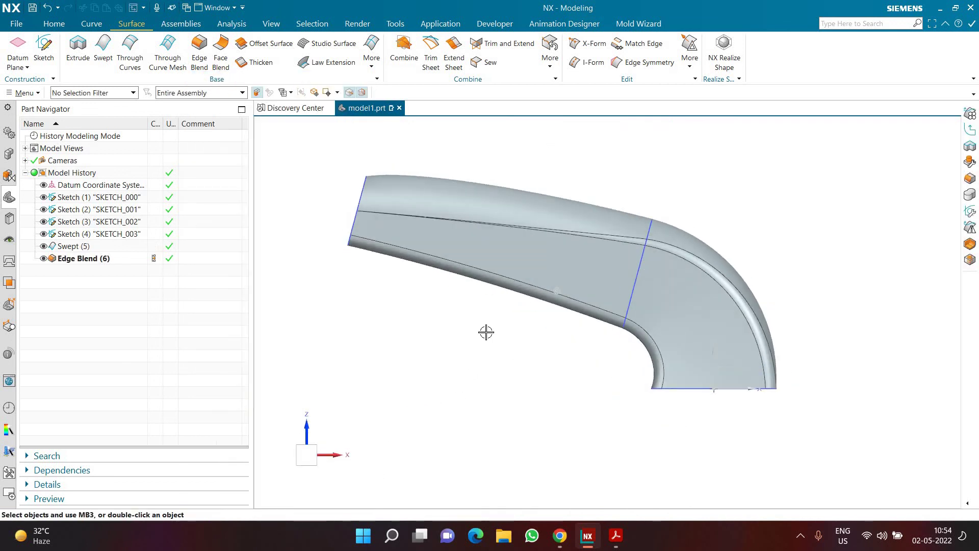
pyautogui.click(44, 246)
pyautogui.click(43, 246)
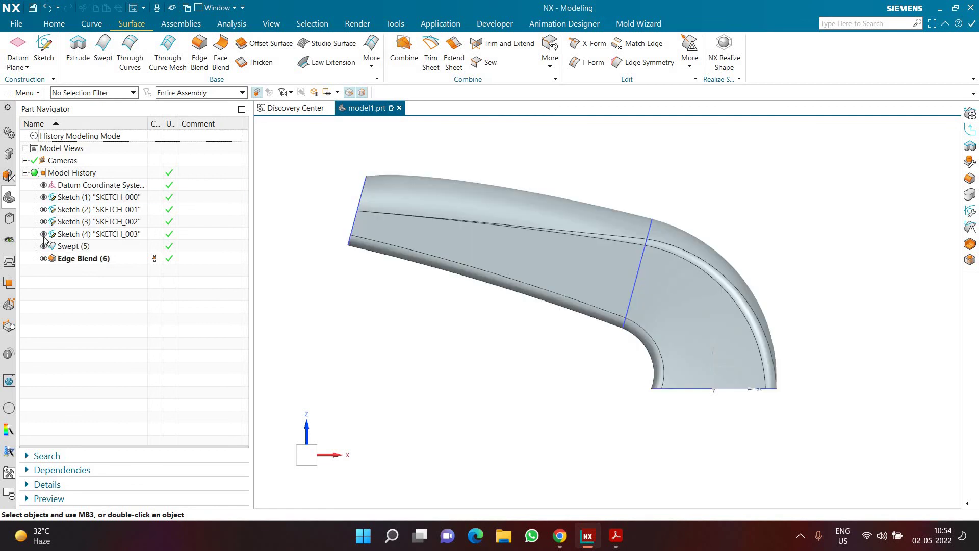
pyautogui.click(43, 233)
pyautogui.click(43, 221)
pyautogui.click(44, 209)
pyautogui.click(44, 197)
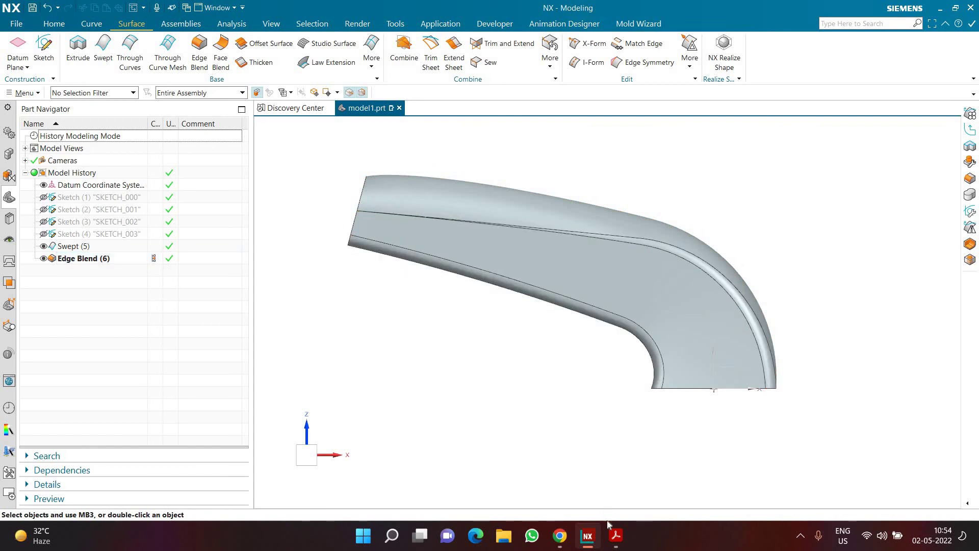
# Step: Check the base block's dimensions in the PDF drawing, return to NX and show the square base sketch SKETCH_001
pyautogui.click(614, 536)
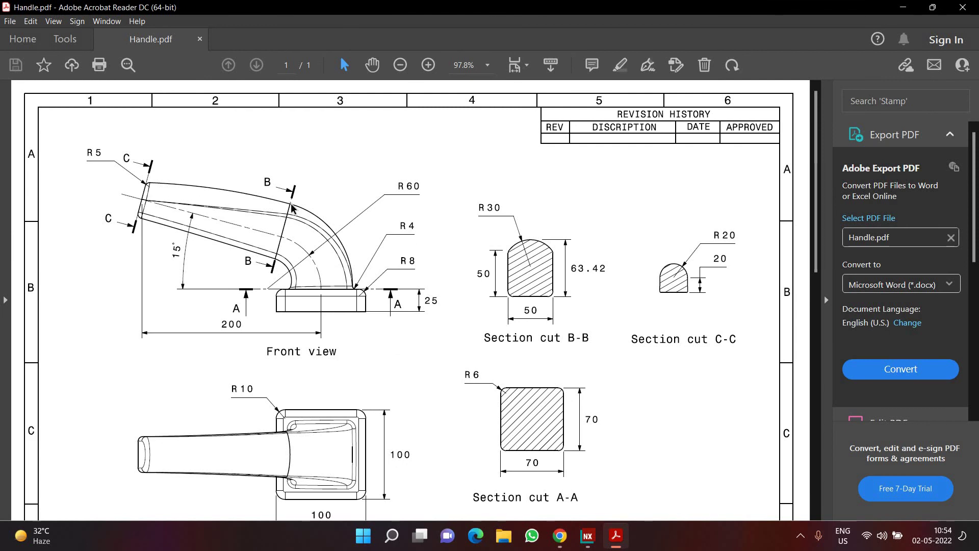
pyautogui.scroll(-1, 300, 246)
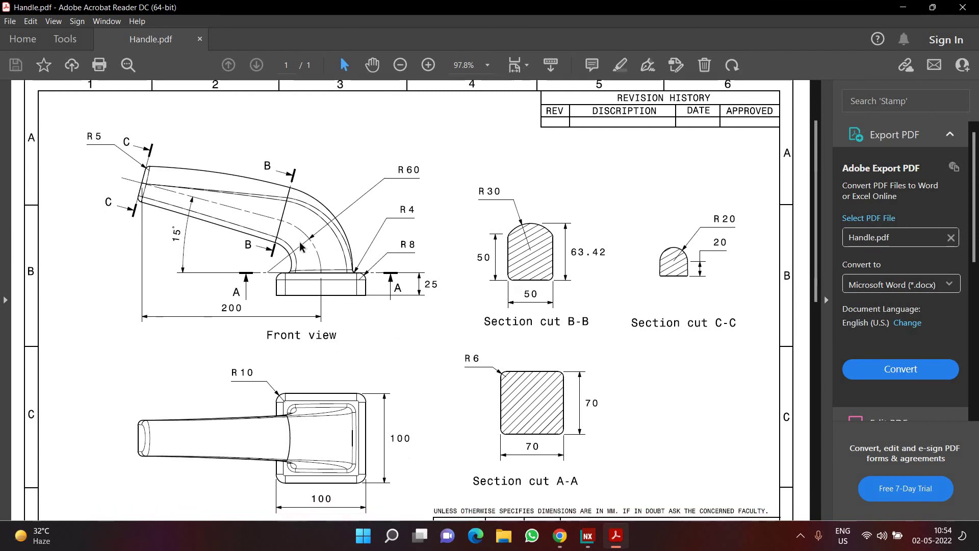
pyautogui.scroll(1, 298, 273)
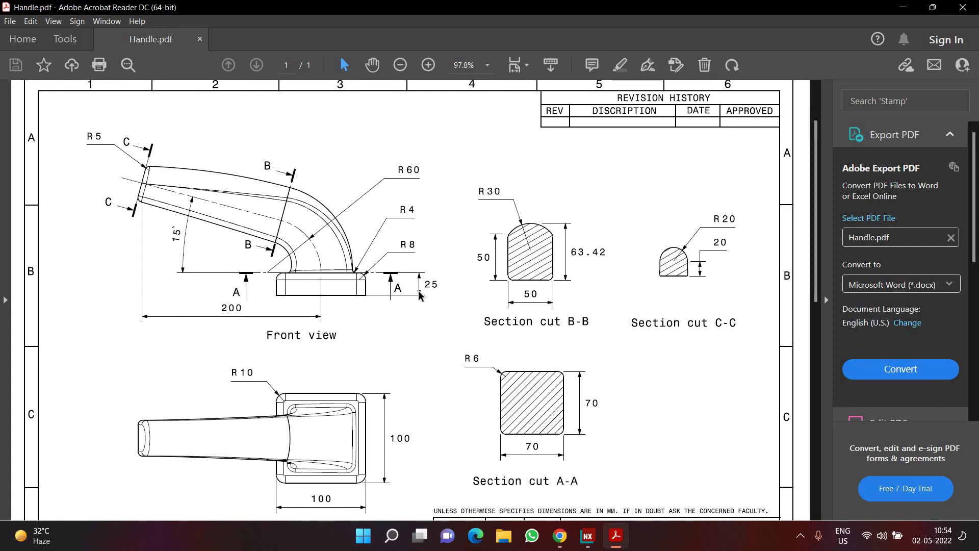
pyautogui.click(587, 535)
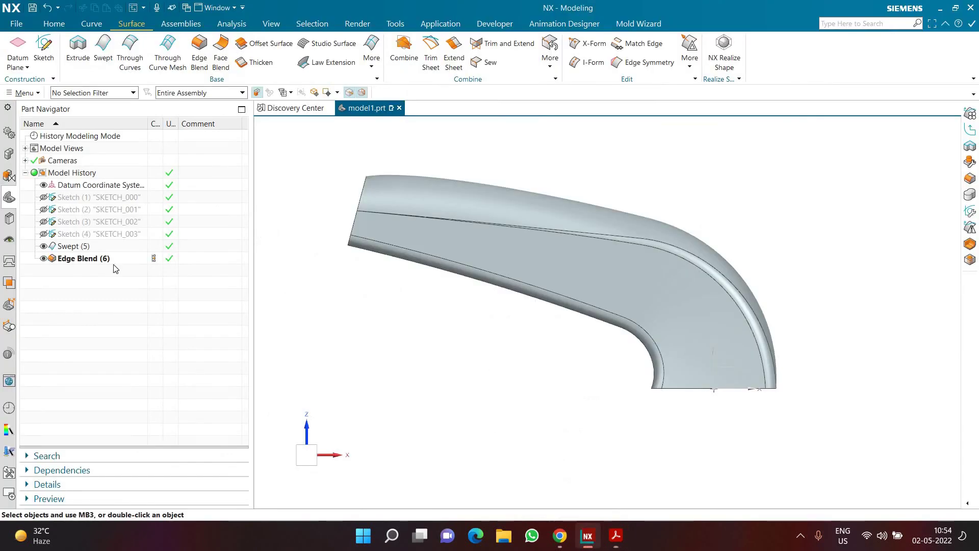
pyautogui.click(44, 210)
pyautogui.moveTo(428, 411)
pyautogui.mouseDown(button='middle')
pyautogui.moveTo(529, 431)
pyautogui.moveTo(525, 416)
pyautogui.mouseUp(button='middle')
pyautogui.scroll(2, 525, 415)
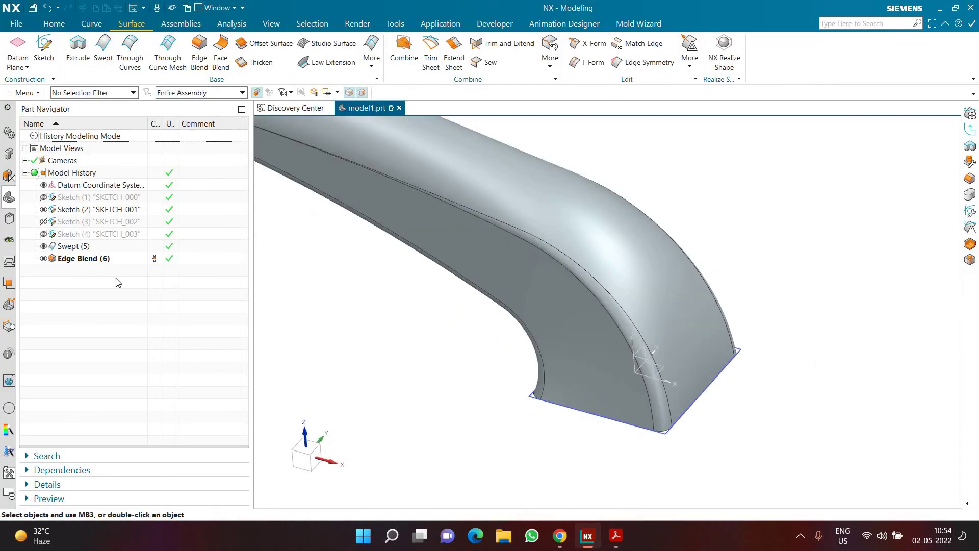
# Step: Extrude the square base sketch SKETCH_001 25 mm downward with a 15 mm single-sided offset, united with the handle body
pyautogui.click(97, 212)
pyautogui.click(76, 46)
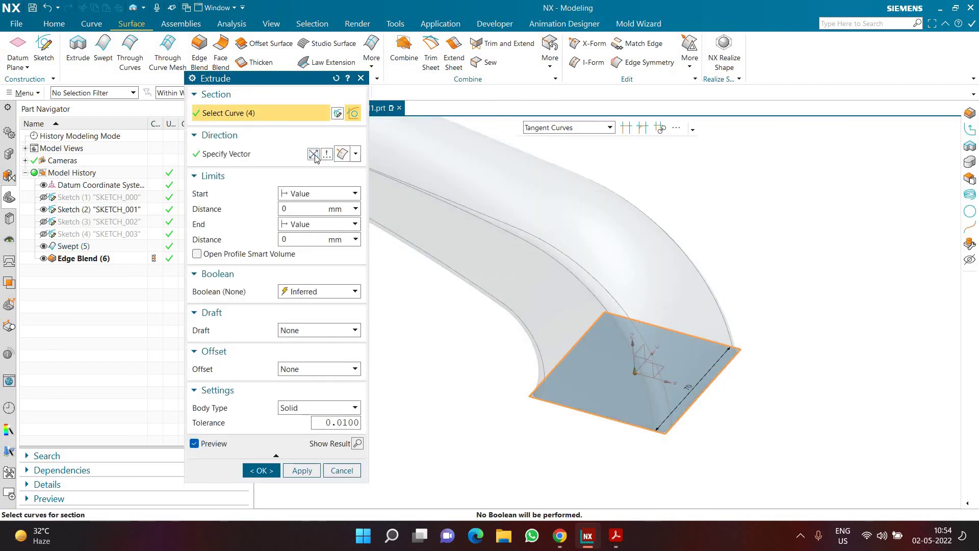
pyautogui.click(306, 241)
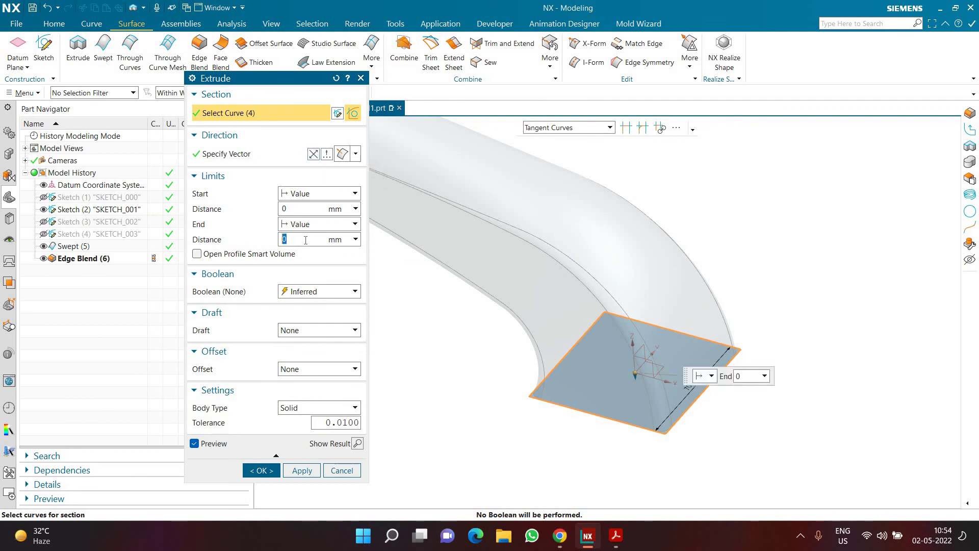
pyautogui.press('Return')
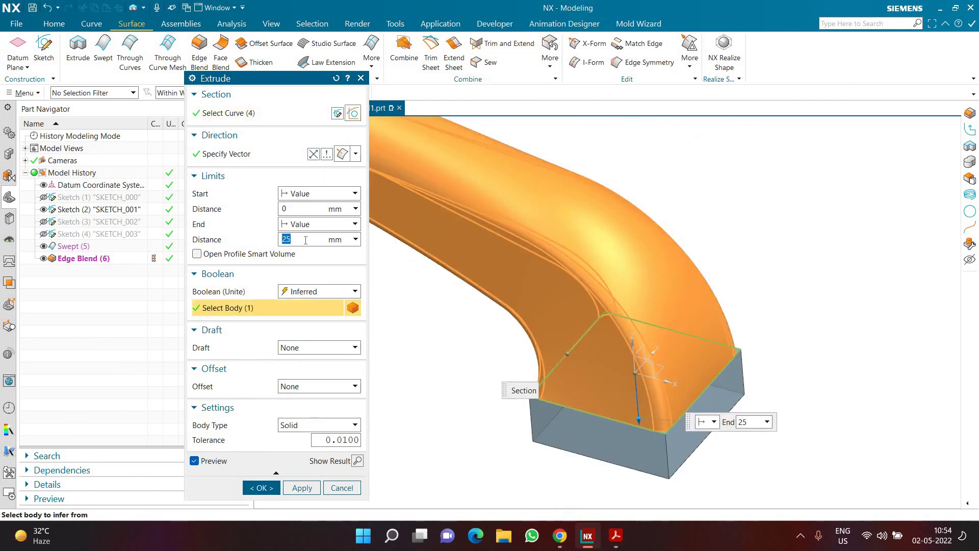
pyautogui.click(299, 395)
pyautogui.click(299, 406)
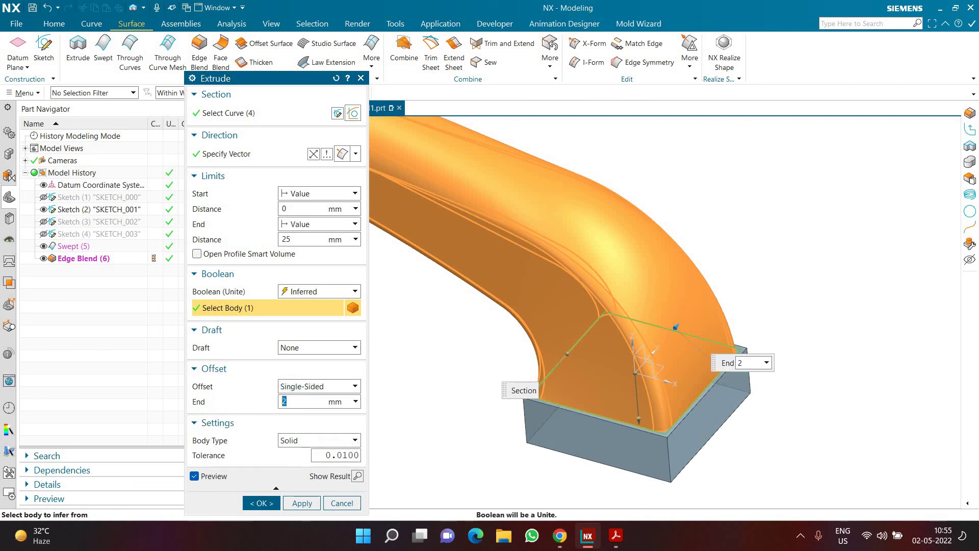
pyautogui.press('Return')
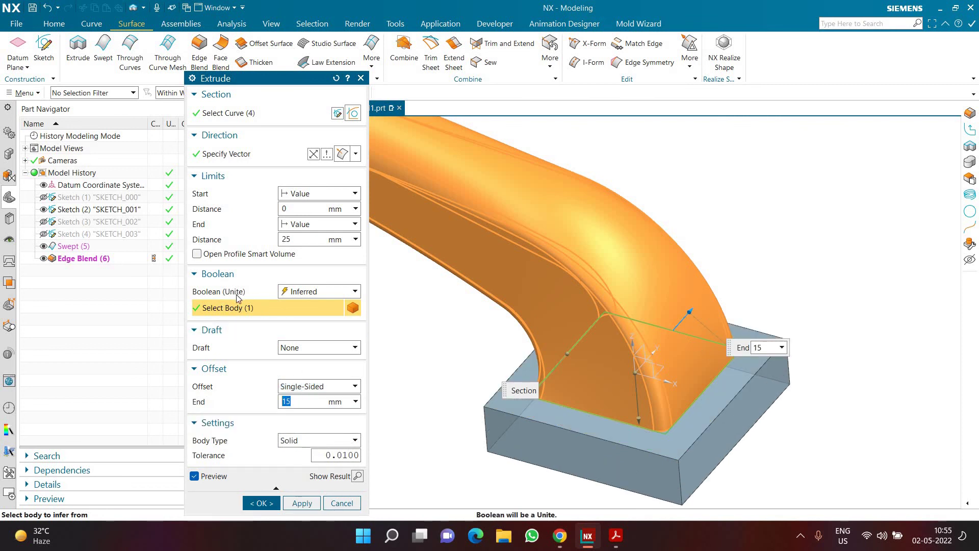
pyautogui.click(261, 503)
# Step: Hide the base sketch SKETCH_001, keeping the handle and base block visible
pyautogui.moveTo(456, 439); pyautogui.dragTo(393, 438, button='middle')
pyautogui.click(44, 258)
pyautogui.click(44, 245)
pyautogui.click(44, 209)
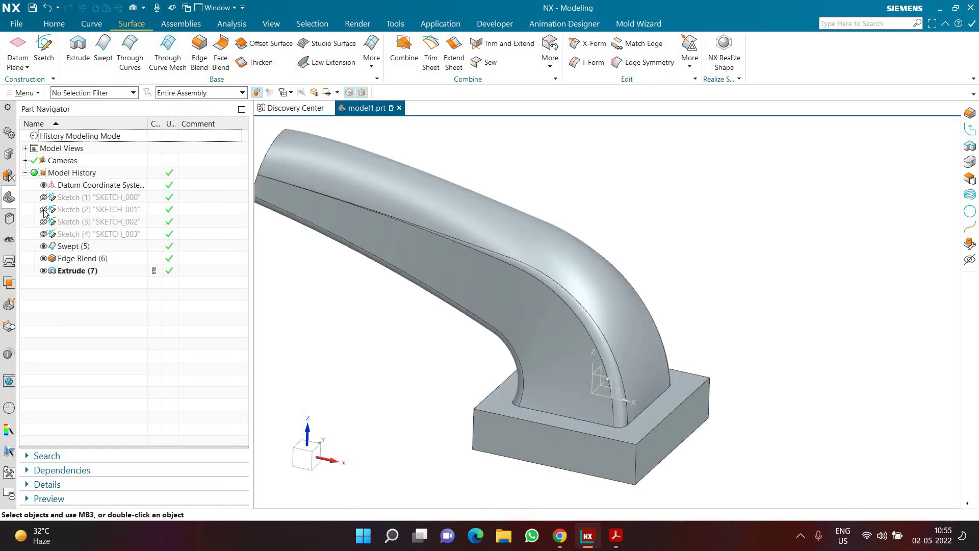
# Step: Check the base block's radii in the PDF drawing, return to NX and blend the block's four vertical corner edges with a 10 mm radius
pyautogui.click(621, 546)
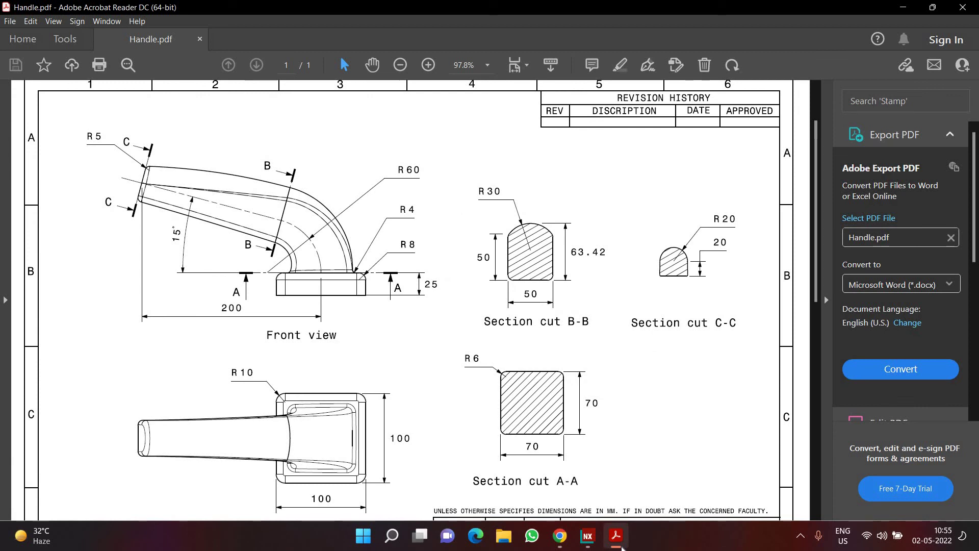
pyautogui.press('super+Down')
pyautogui.hotkey('alt', 'Tab')
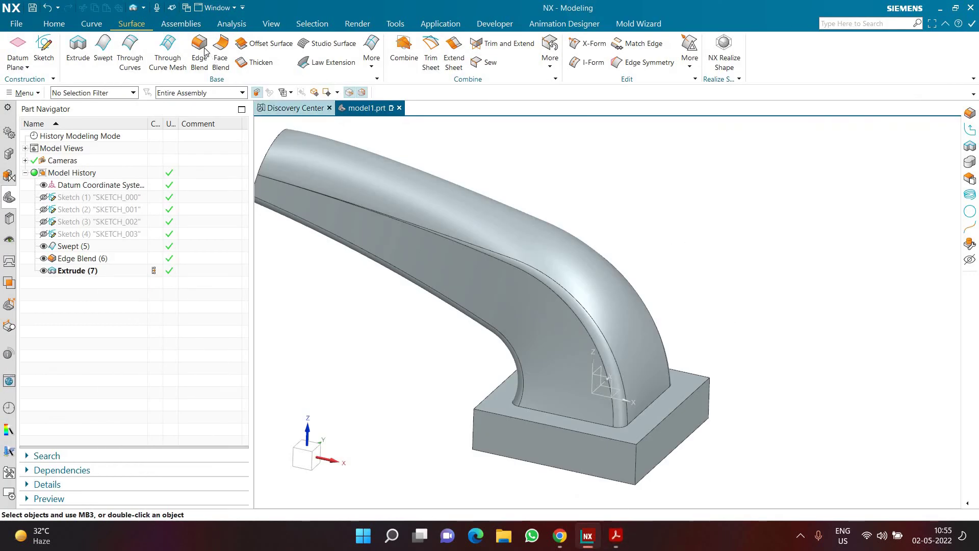
pyautogui.click(200, 51)
pyautogui.click(694, 421)
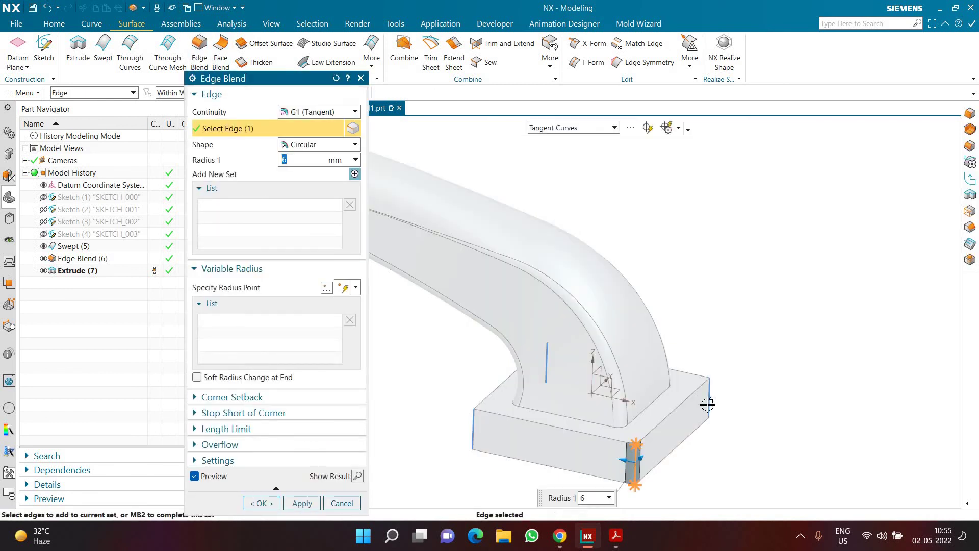
pyautogui.click(709, 401)
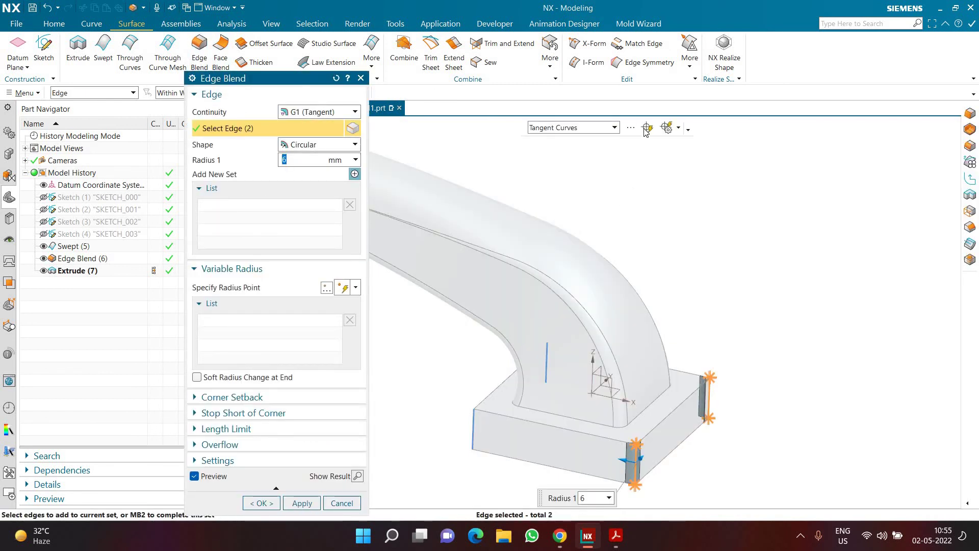
pyautogui.click(547, 363)
pyautogui.click(474, 430)
pyautogui.write('10')
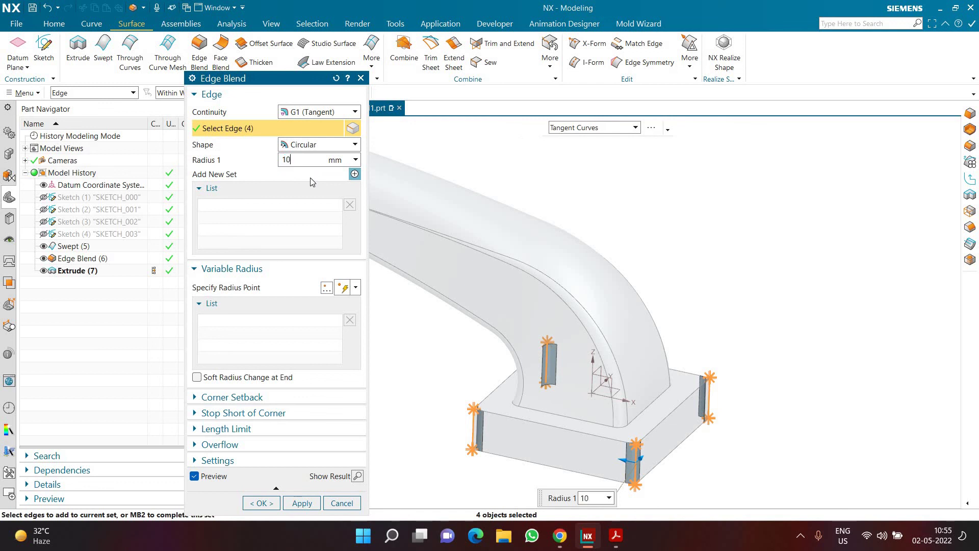
pyautogui.press('Return')
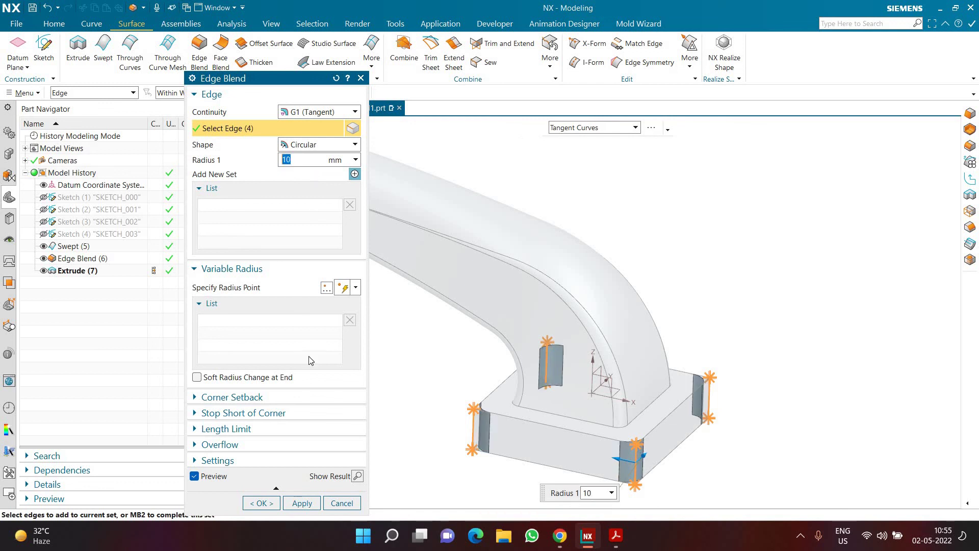
pyautogui.click(306, 502)
# Step: Blend the base block's top outer edge loop with an 8 mm radius and, as a second set, the handle-to-base junction with a 4 mm radius
pyautogui.click(474, 411)
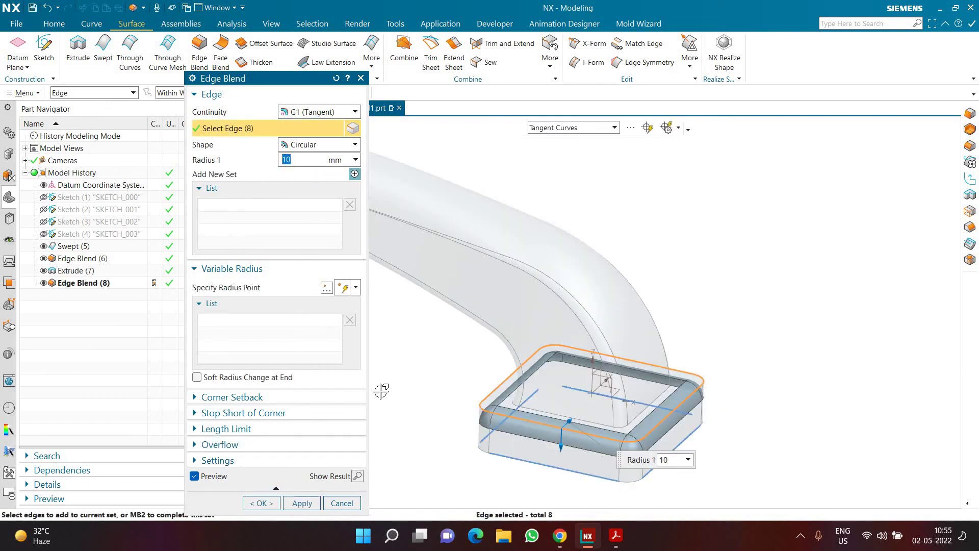
pyautogui.write('8')
pyautogui.press('Return')
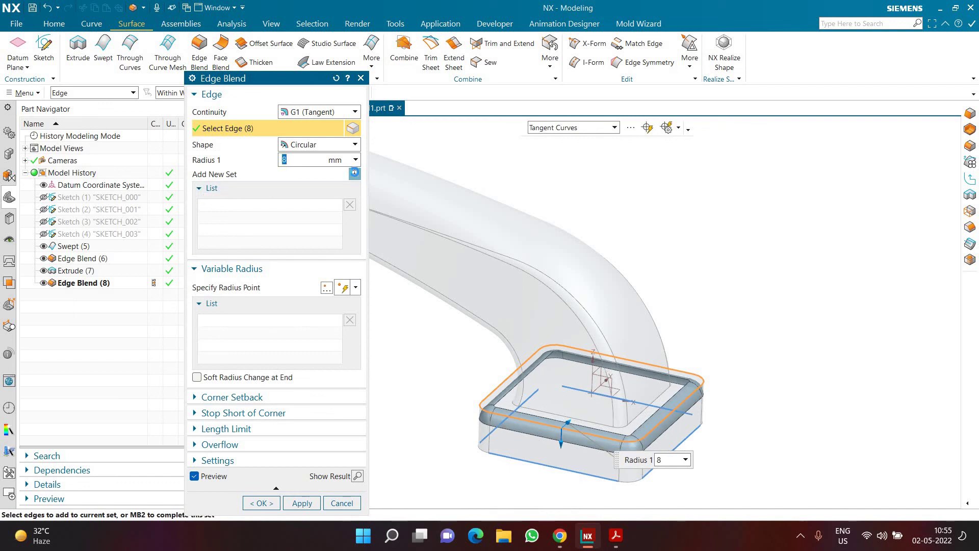
pyautogui.click(354, 173)
pyautogui.click(583, 420)
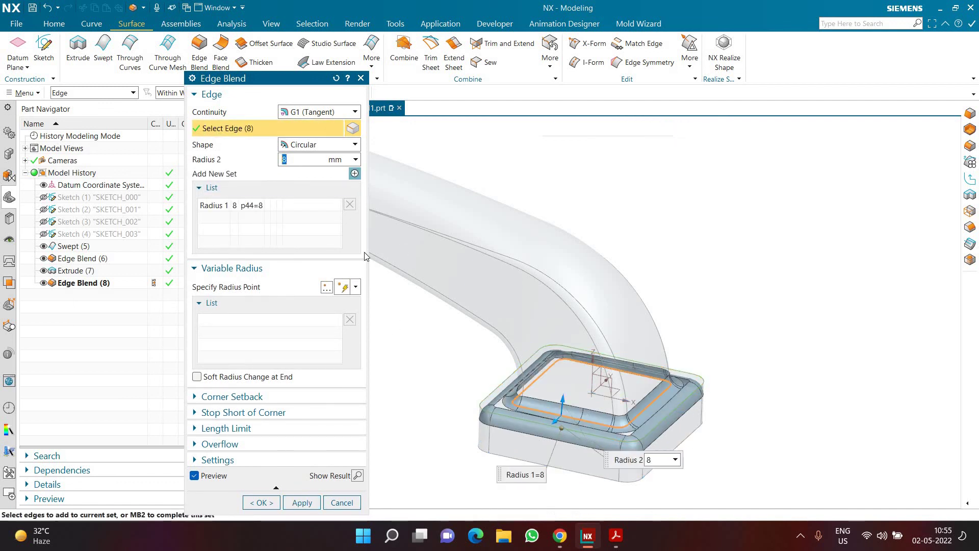
pyautogui.write('4')
pyautogui.press('Return')
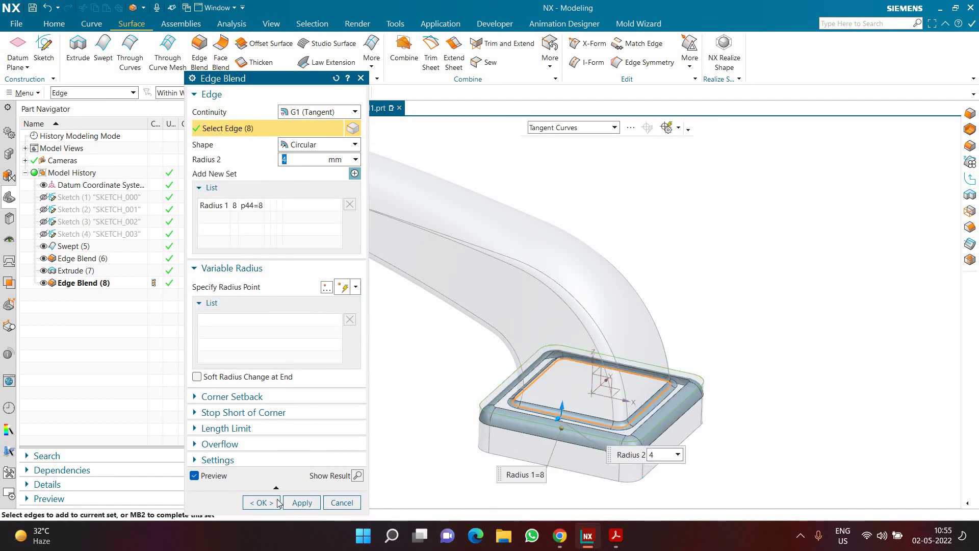
pyautogui.middleClick(392, 432)
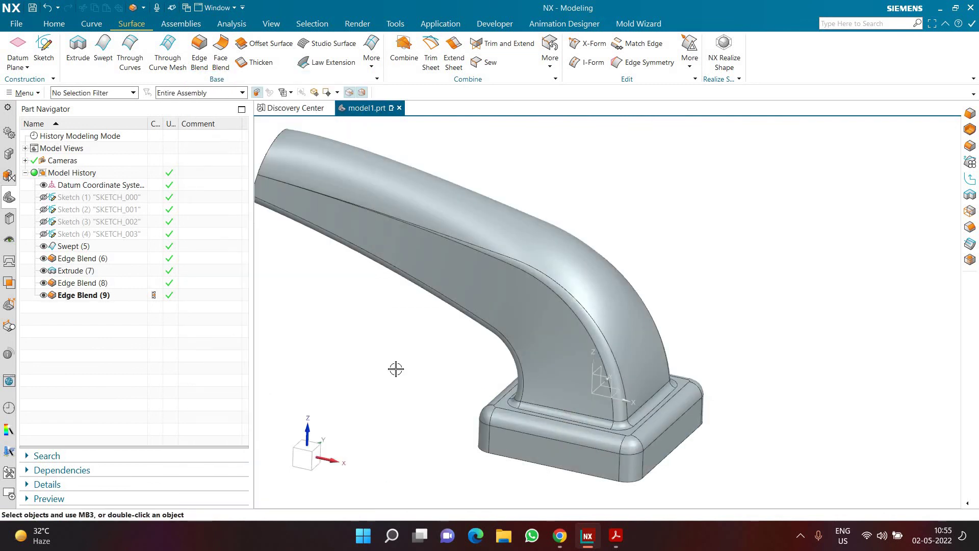
pyautogui.moveTo(383, 374); pyautogui.dragTo(337, 341, button='middle')
pyautogui.scroll(1, 432, 386)
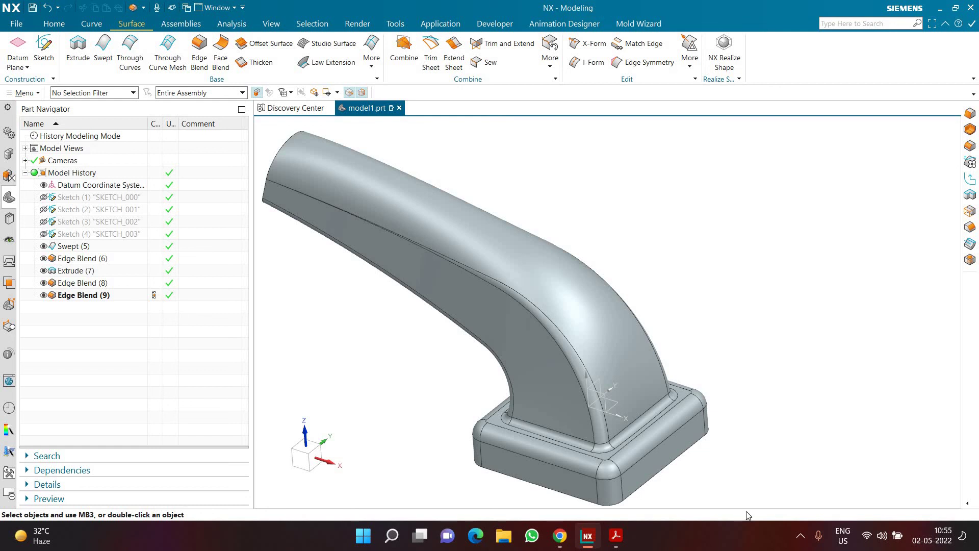
pyautogui.click(800, 536)
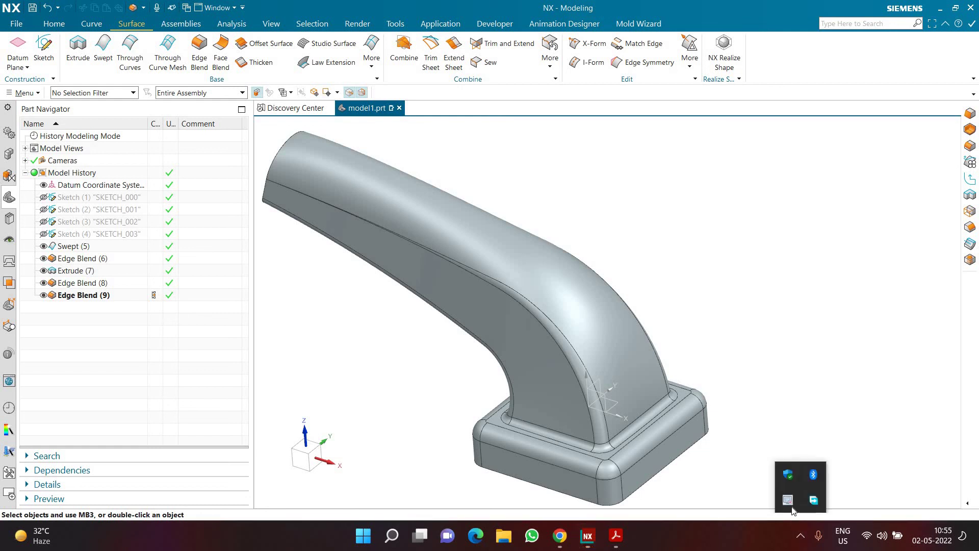